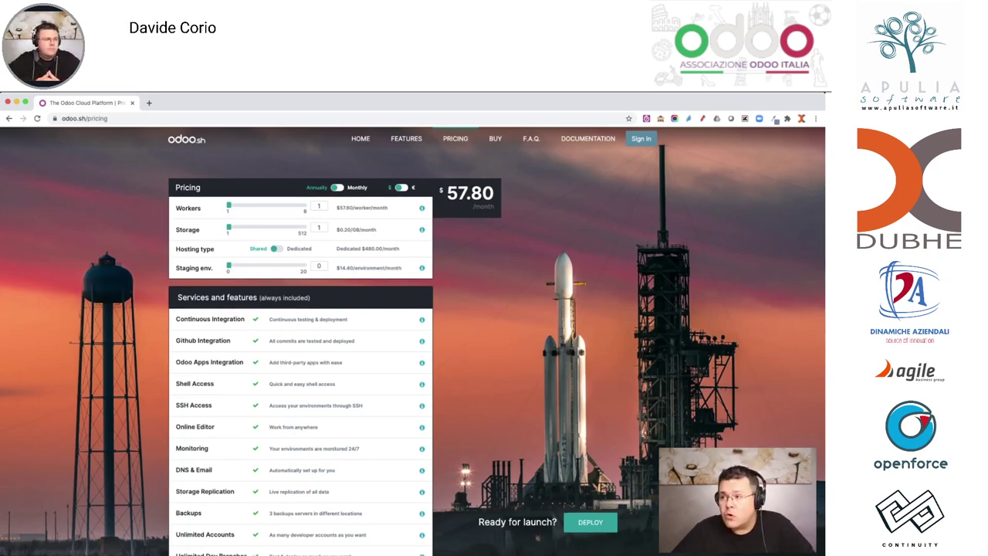
Start a platform deployment linked to a new private GitHub repository named odoodays2020 under dubheit.
{"action": "key", "text": "alt+Left"}
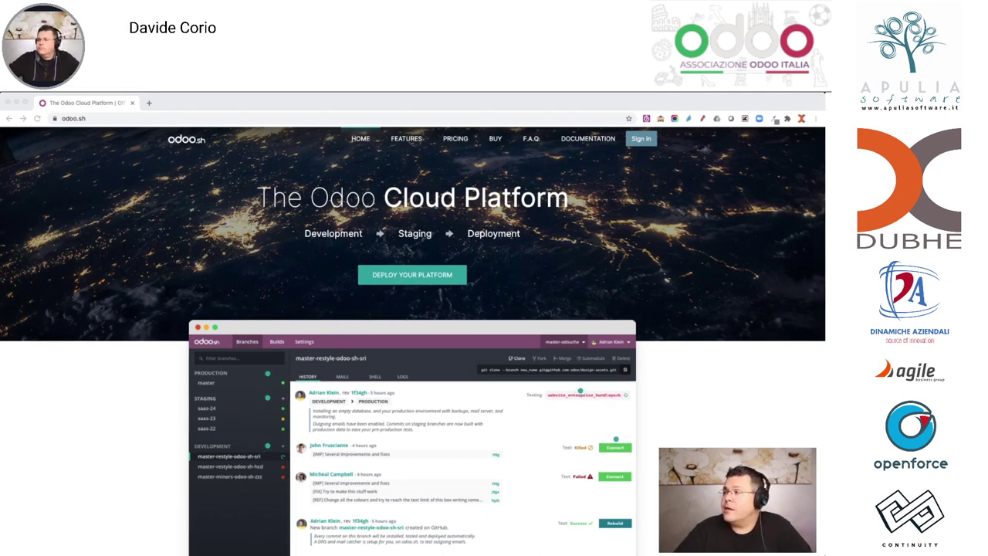
{"action": "key", "text": "super+r"}
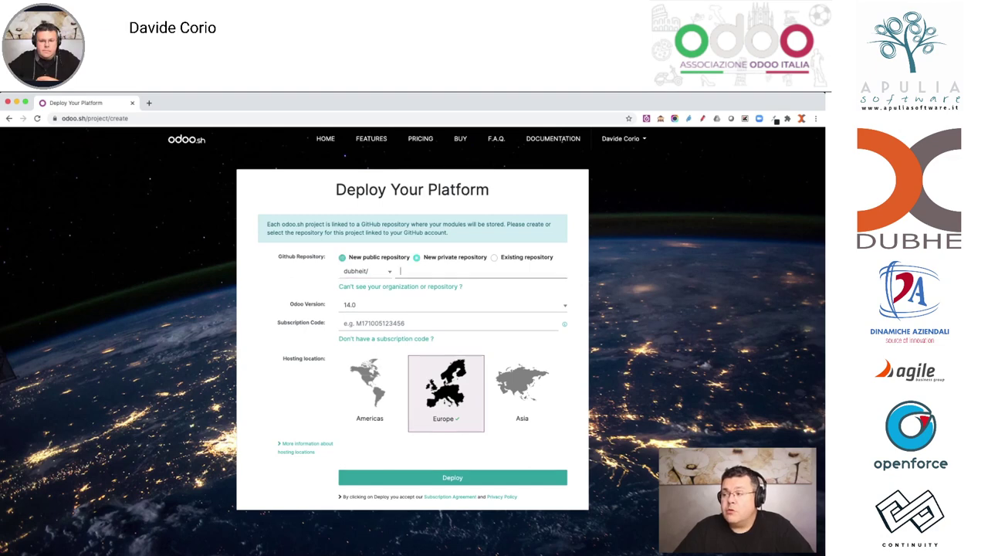
{"action": "left_click", "coordinate": [416, 257]}
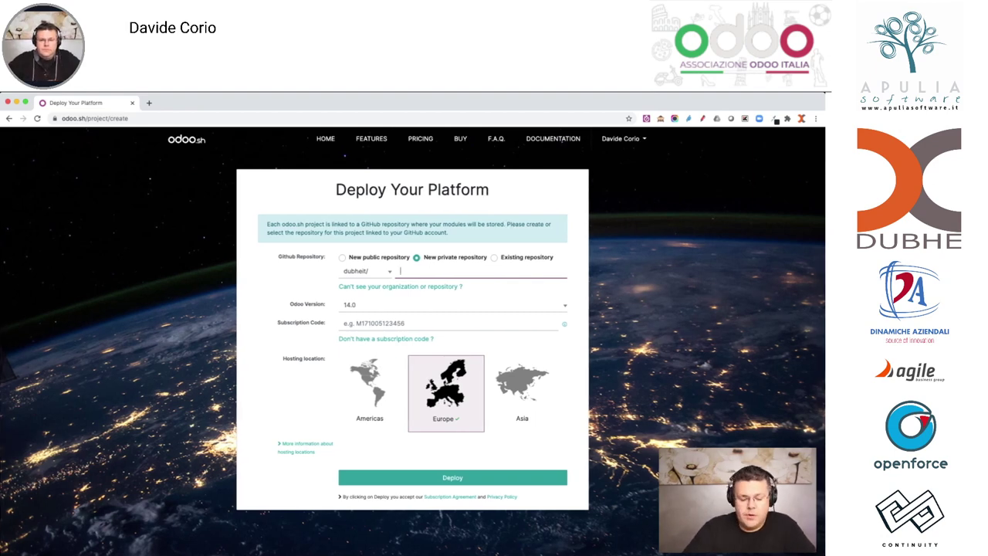
{"action": "type", "text": "od"}
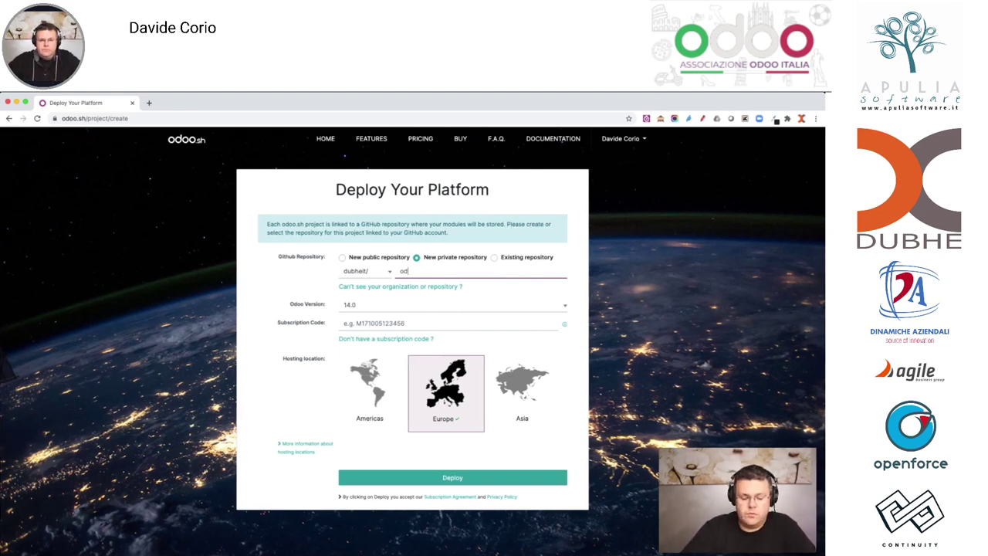
{"action": "type", "text": "oodays2020"}
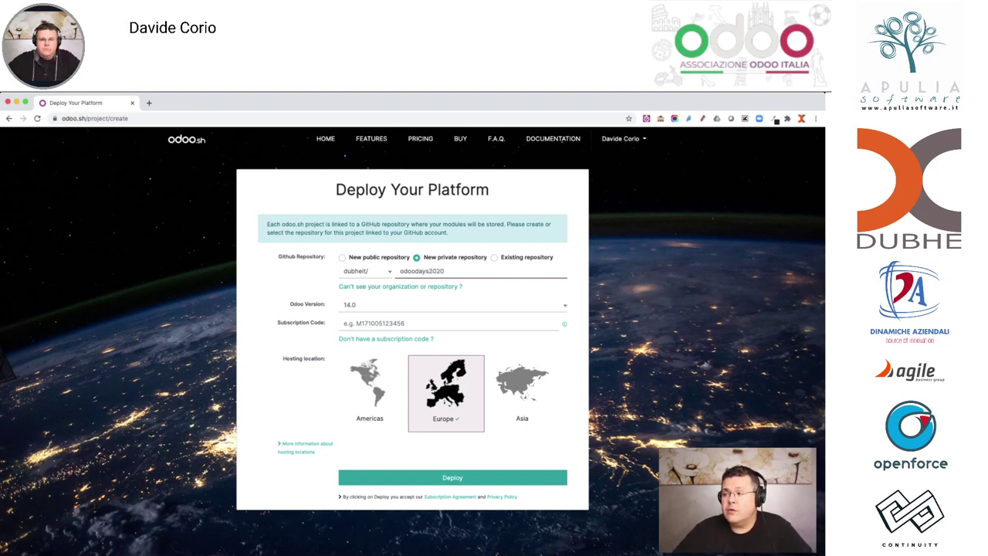
Keep Odoo version 14.0, enter the subscription code and deploy the platform with hosting in Europe.
{"action": "left_click", "coordinate": [451, 305]}
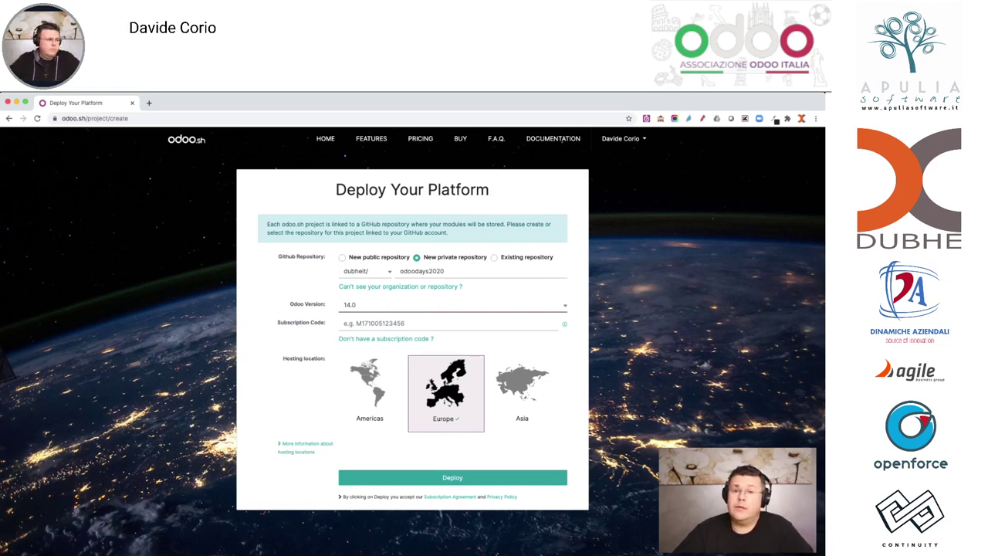
{"action": "left_click", "coordinate": [447, 323]}
{"action": "key", "text": "super+v"}
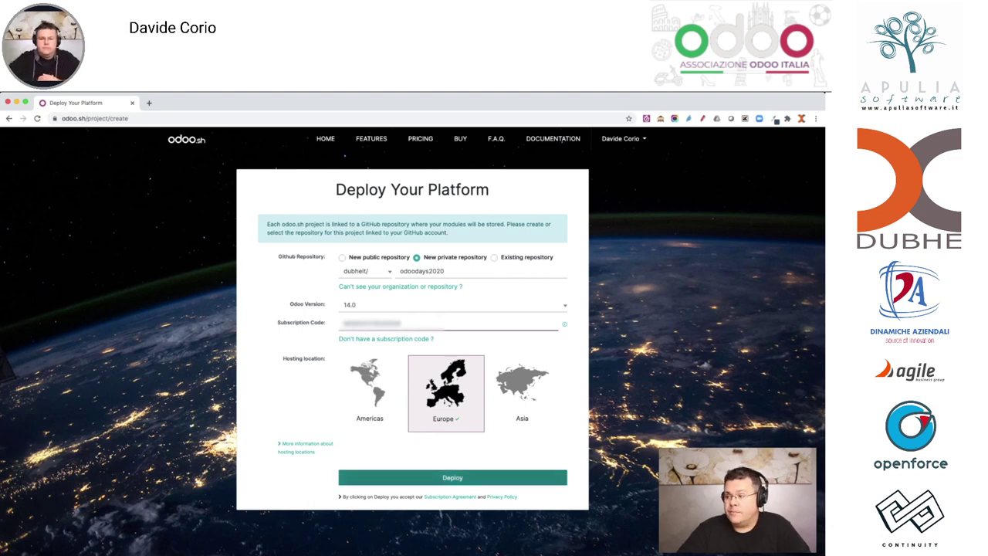
{"action": "left_click", "coordinate": [452, 477]}
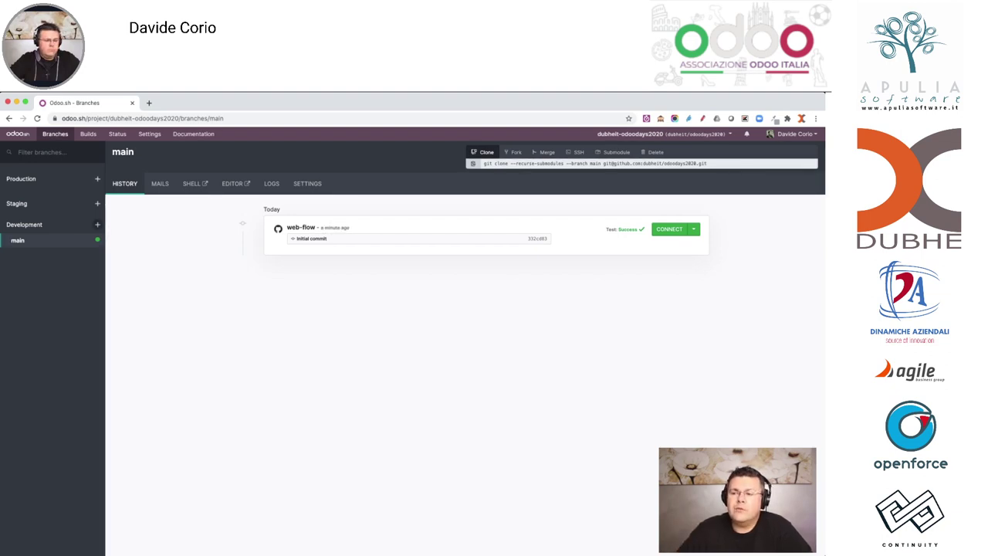
Create a development branch named dev forked from main.
{"action": "left_click", "coordinate": [97, 224]}
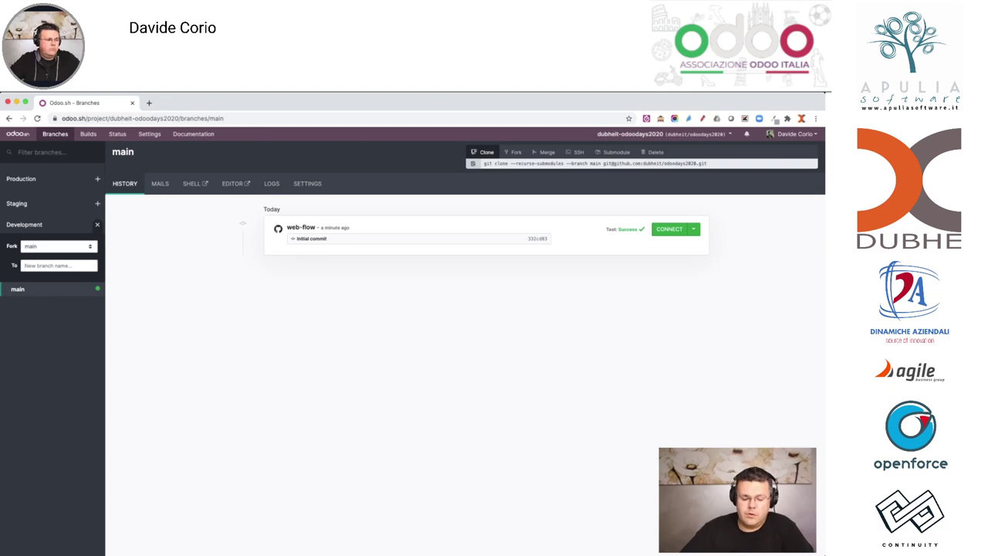
{"action": "type", "text": "dev"}
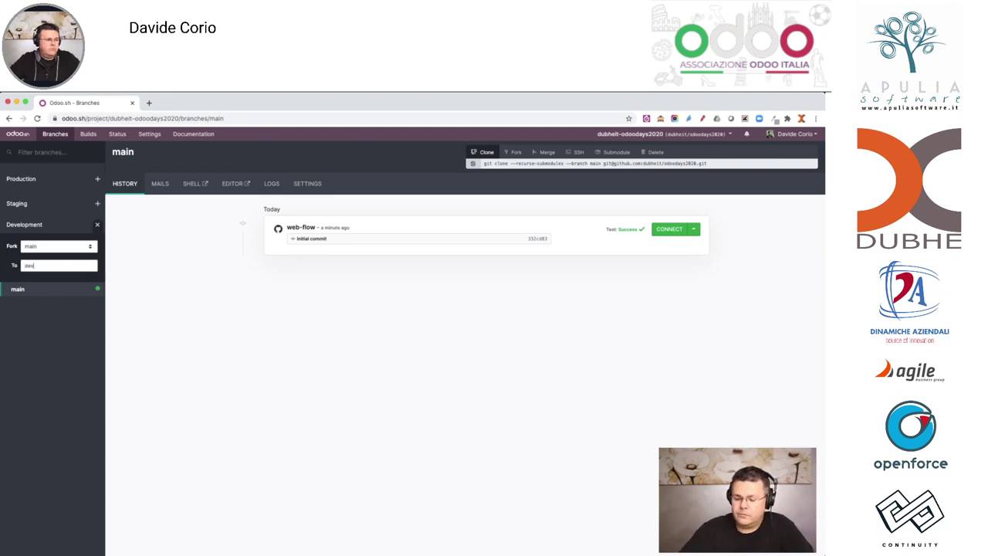
{"action": "key", "text": "Return"}
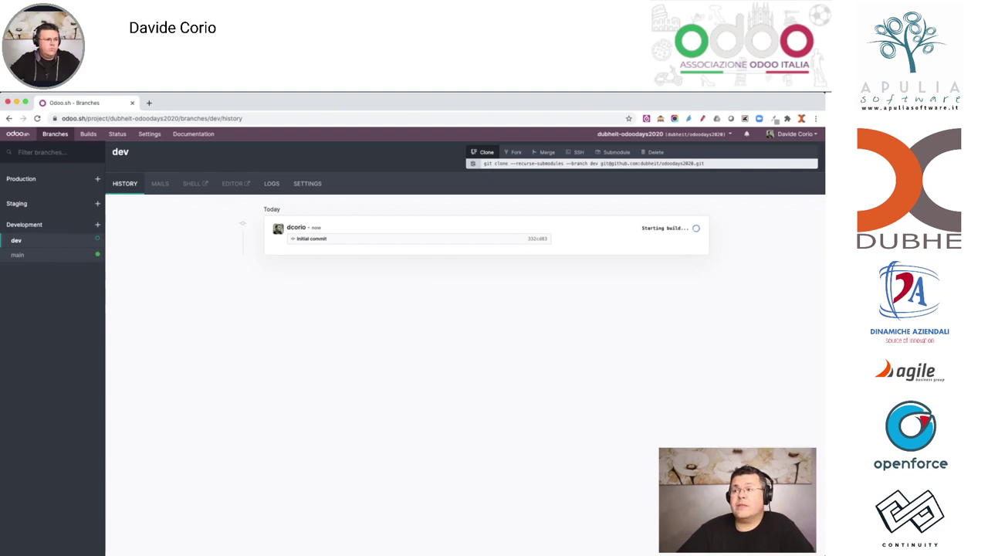
Open the GitHub repository github.com/dubheit/odoodays2020 in a new browser tab and view its branch list.
{"action": "left_click", "coordinate": [149, 103]}
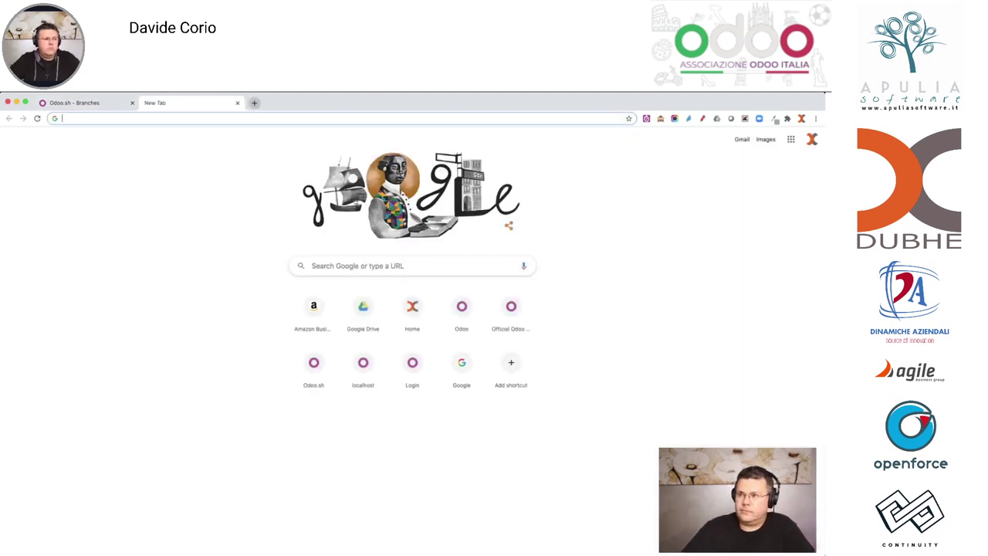
{"action": "type", "text": "github.com/dubheit/odoodays2020"}
{"action": "key", "text": "Return"}
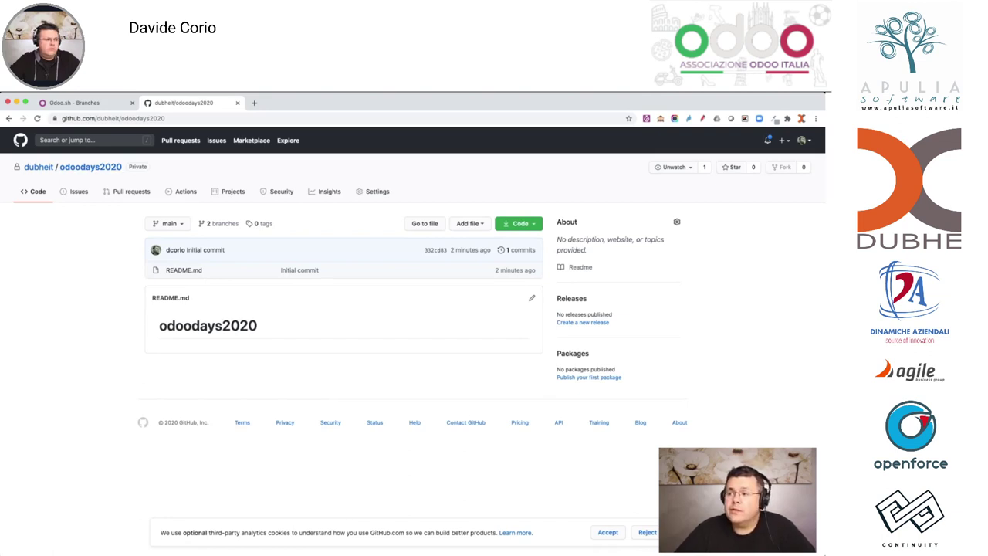
{"action": "key", "text": "w"}
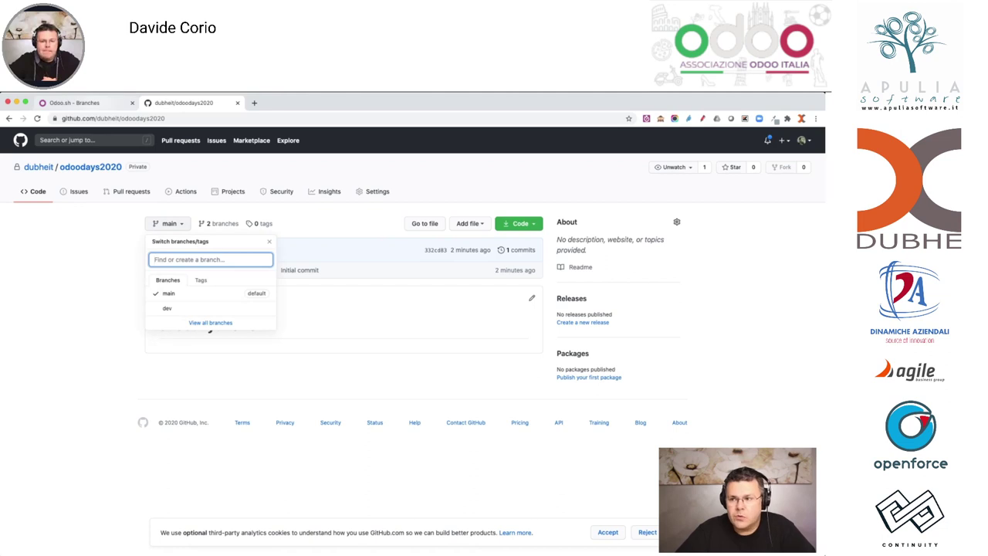
Return to the Odoo.sh project and create a production branch named produzione forked from main.
{"action": "key", "text": "ctrl+shift+Tab"}
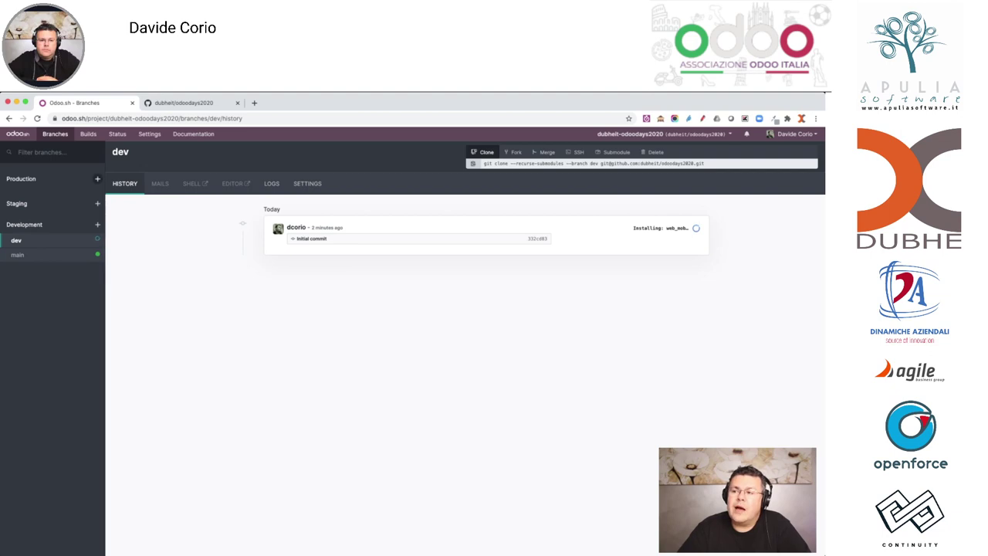
{"action": "left_click", "coordinate": [97, 178]}
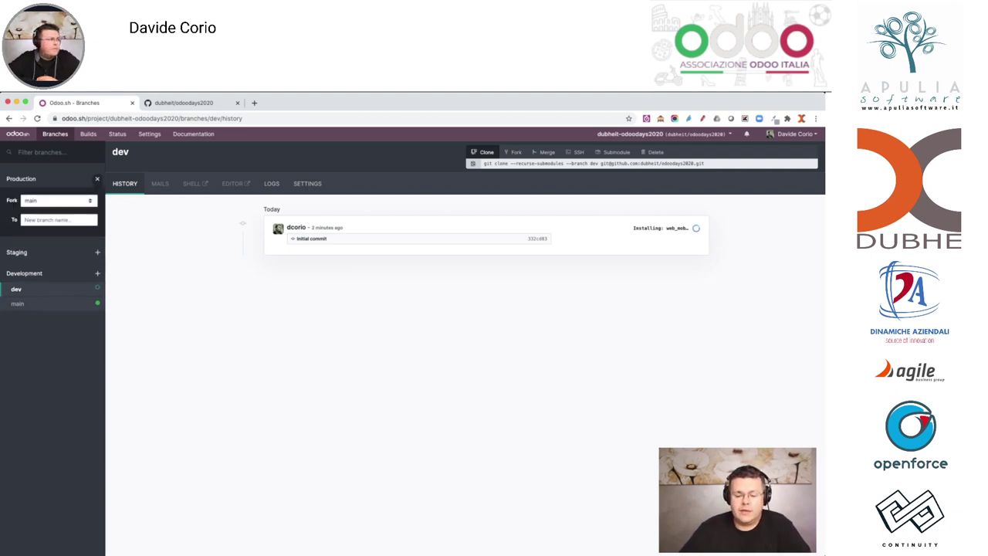
{"action": "type", "text": "produzione"}
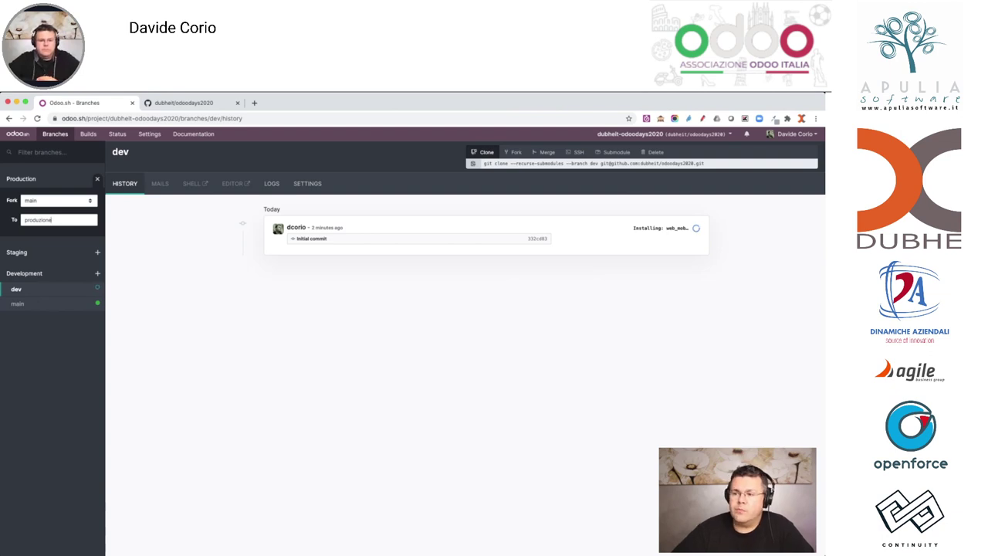
{"action": "key", "text": "Return"}
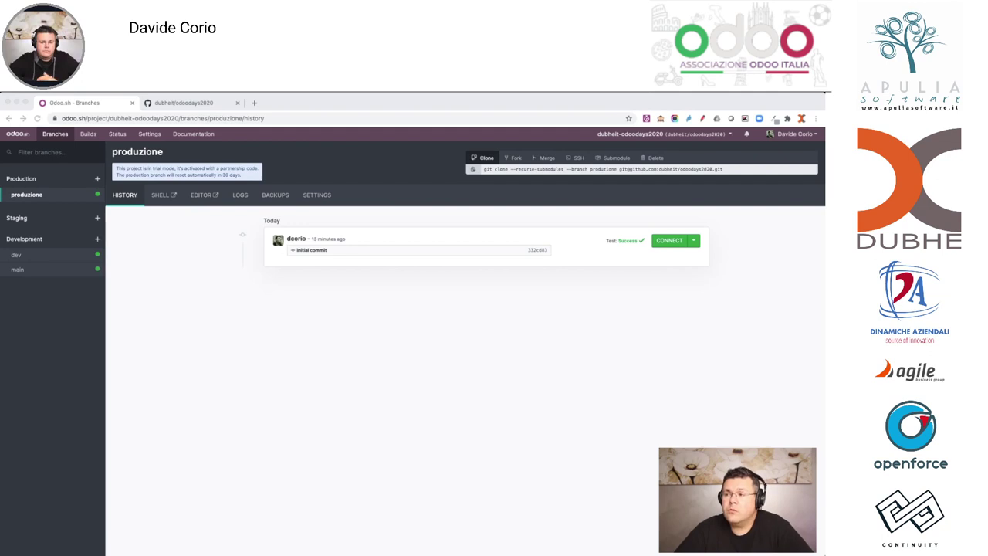
Connect to the produzione build, view its available apps and return to the project's branches.
{"action": "scroll", "coordinate": [466, 342], "scroll_direction": "down", "scroll_amount": 1}
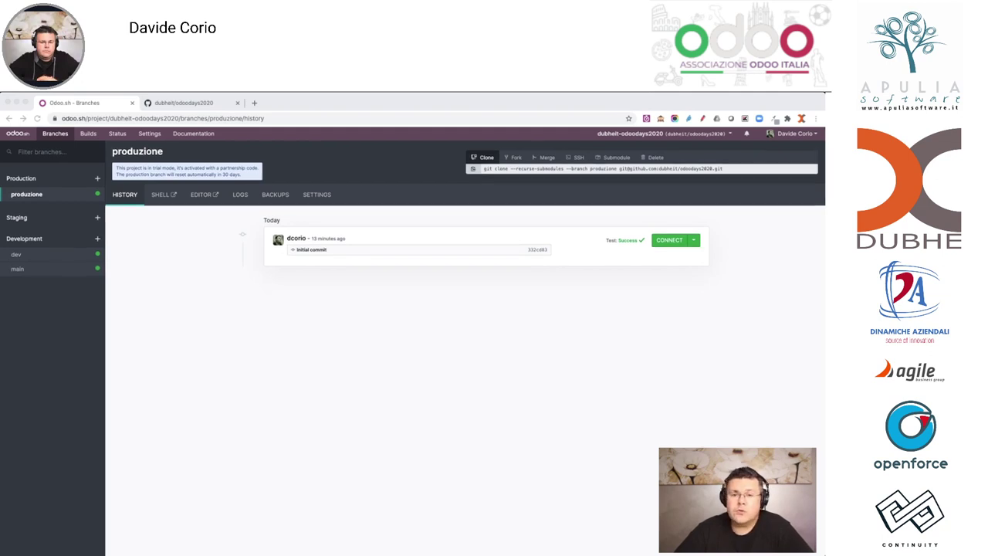
{"action": "scroll", "coordinate": [465, 341], "scroll_direction": "down", "scroll_amount": 1}
{"action": "scroll", "coordinate": [465, 341], "scroll_direction": "up", "scroll_amount": 1}
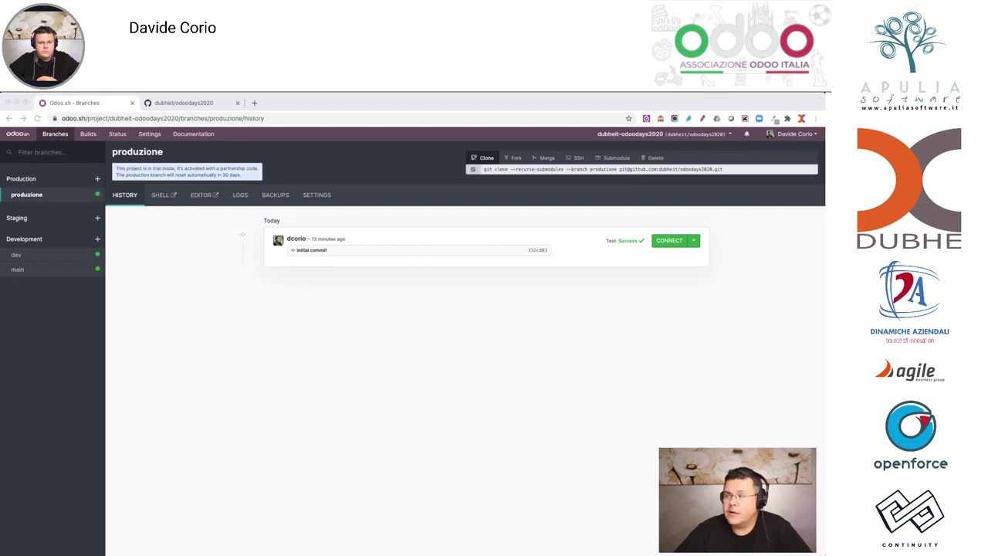
{"action": "key", "text": "super+Tab"}
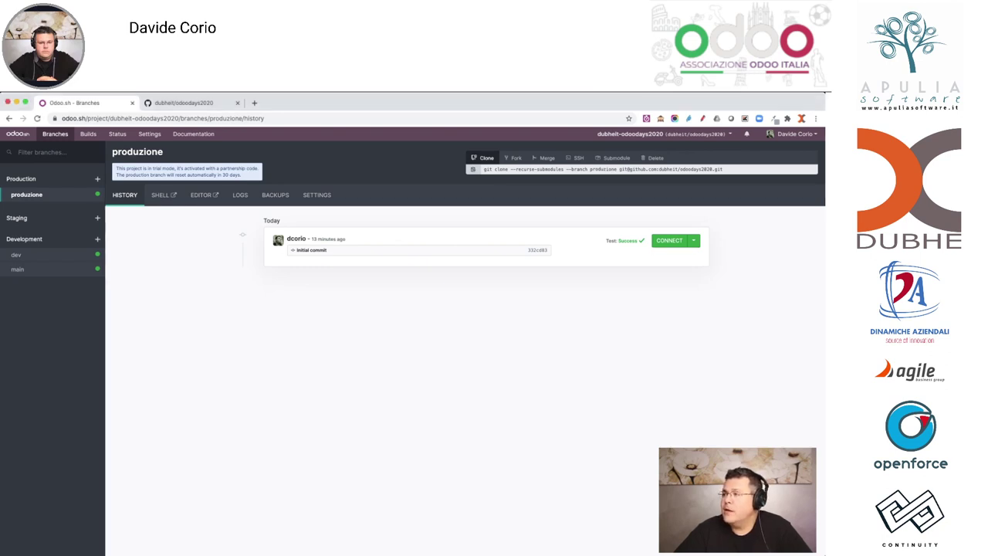
{"action": "left_click", "coordinate": [670, 240]}
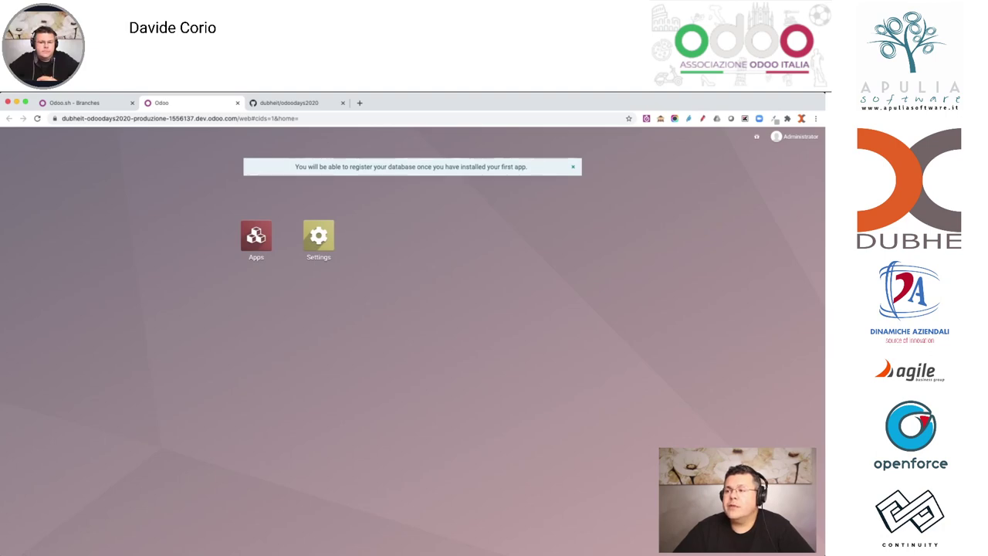
{"action": "left_click", "coordinate": [256, 235]}
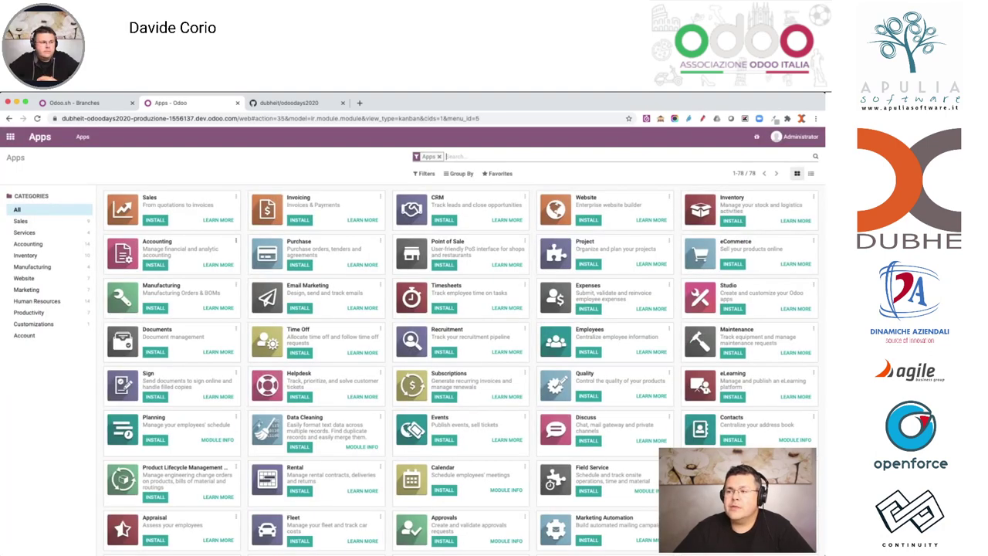
{"action": "key", "text": "alt+Left"}
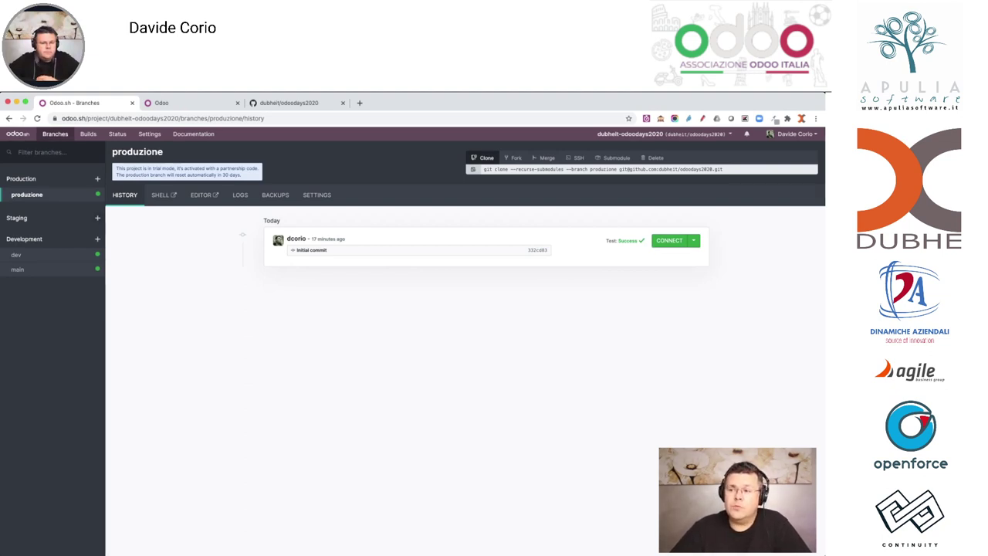
Create a staging branch named staging forked from main and connect to its build.
{"action": "left_click", "coordinate": [97, 217]}
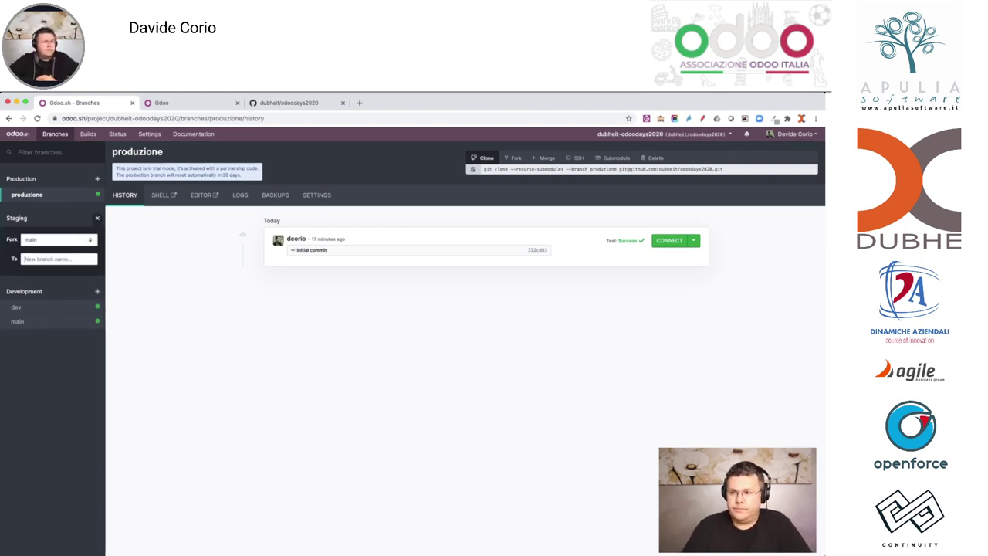
{"action": "type", "text": "staging"}
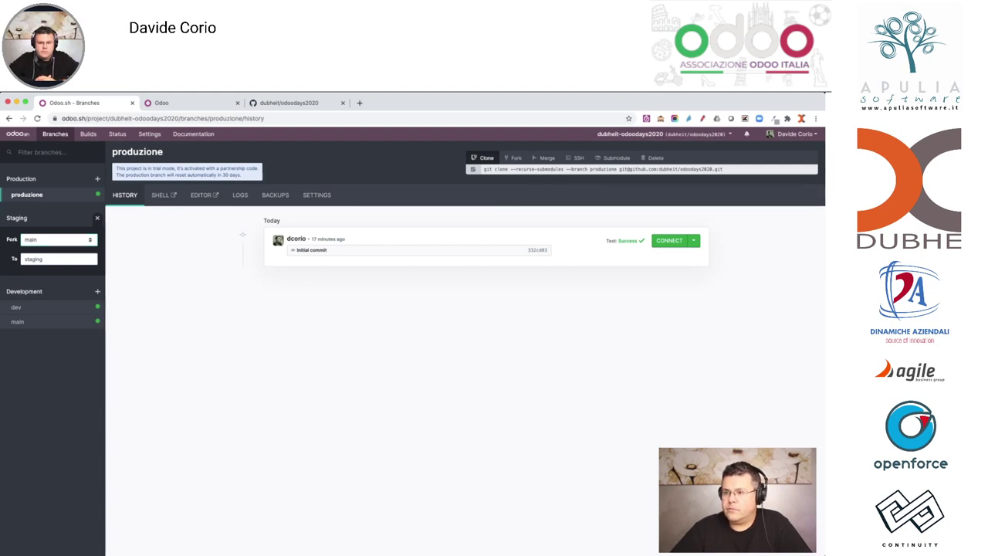
{"action": "key", "text": "Return"}
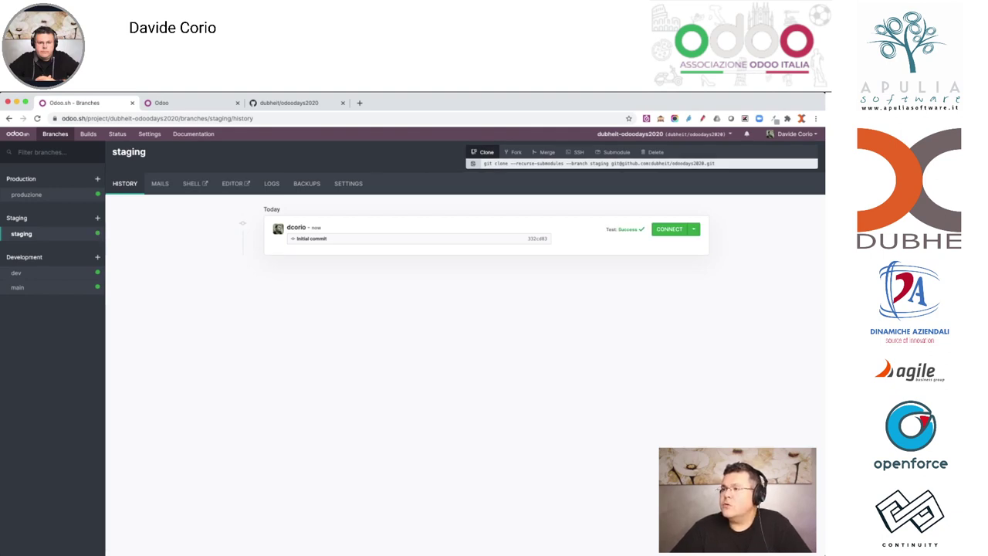
{"action": "left_click", "coordinate": [669, 230]}
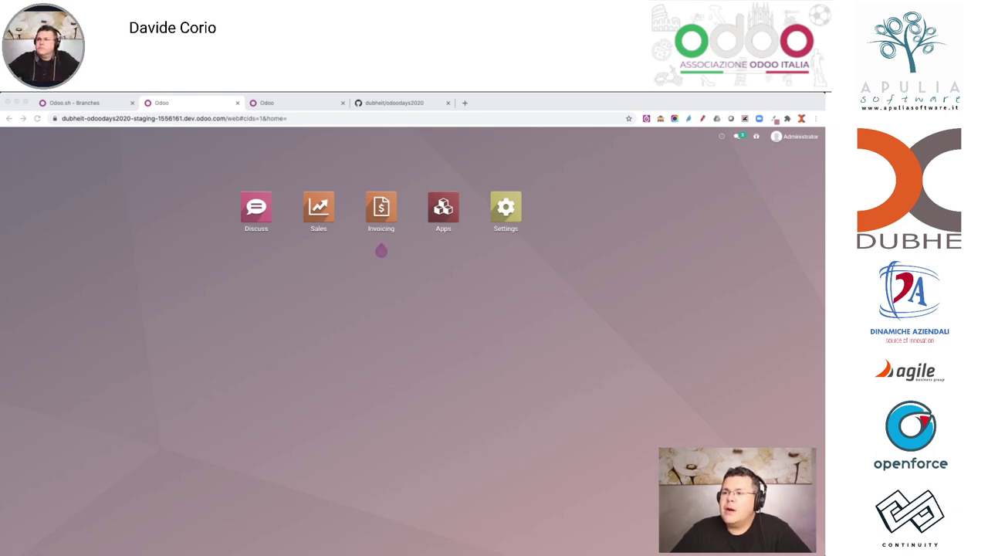
Create a manual backup of the produzione branch and go to it from its notification.
{"action": "key", "text": "ctrl+shift+Tab"}
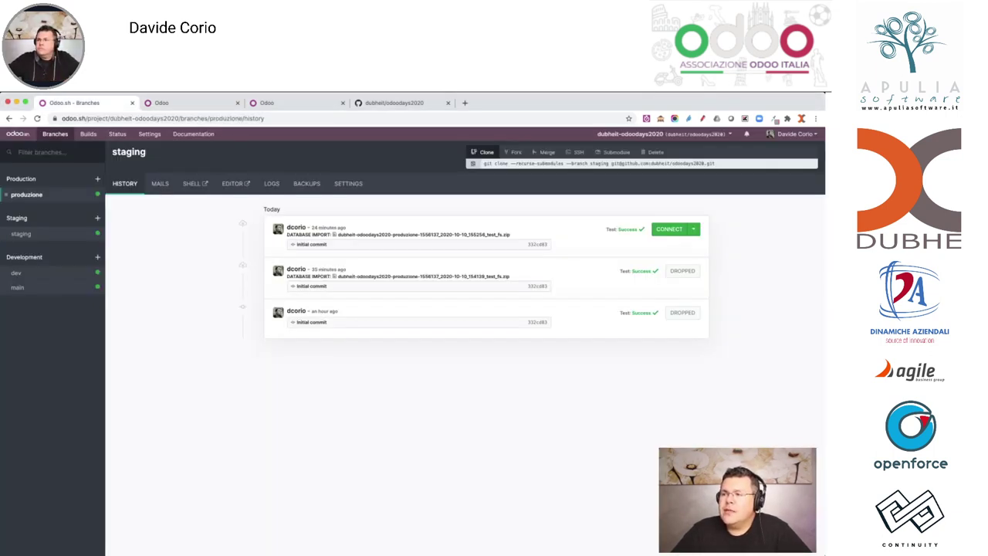
{"action": "left_click", "coordinate": [26, 194]}
{"action": "left_click", "coordinate": [276, 194]}
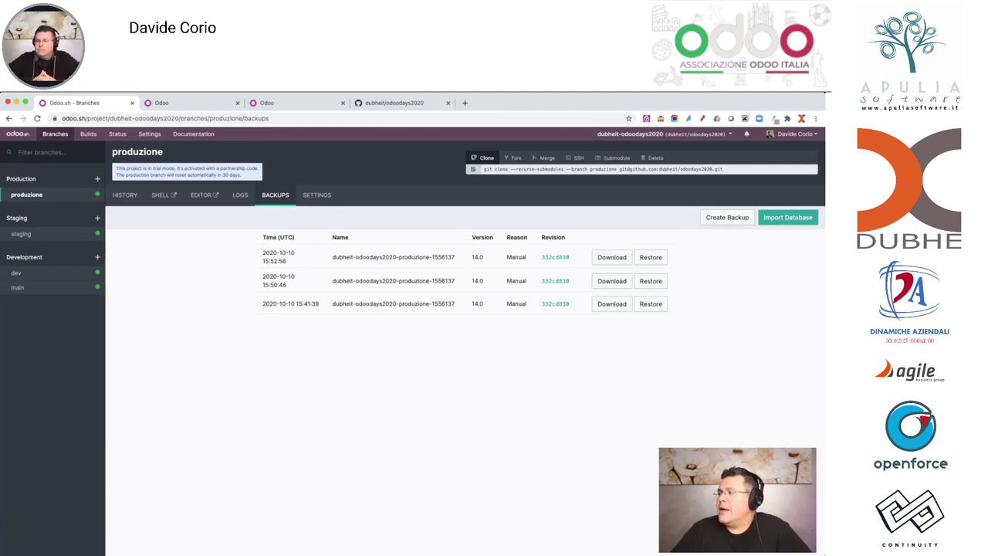
{"action": "left_click", "coordinate": [727, 217]}
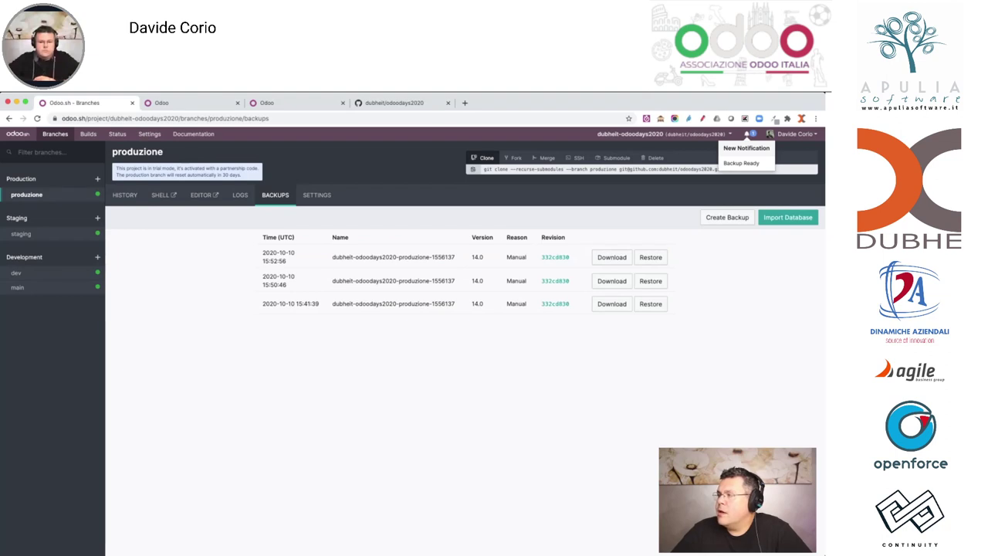
{"action": "left_click", "coordinate": [708, 219]}
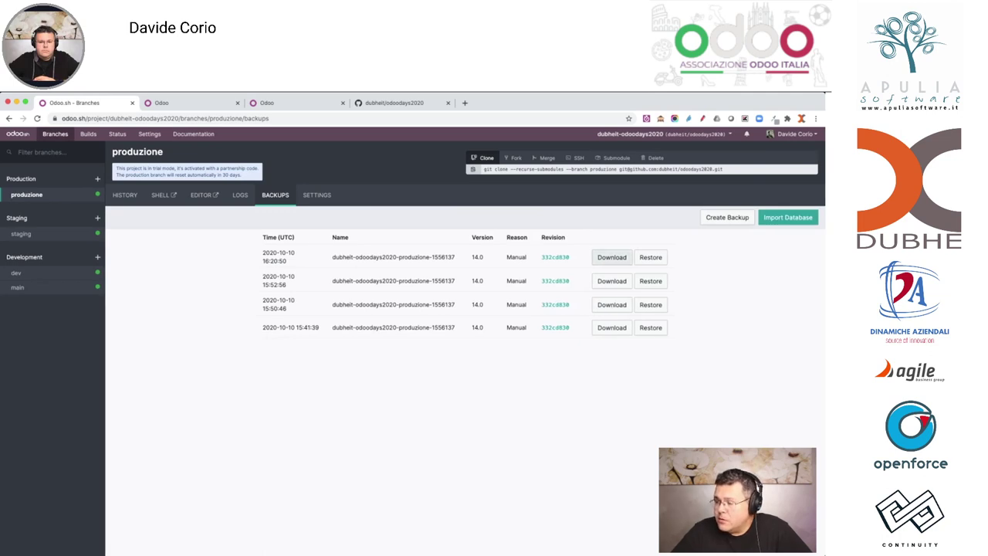
Download the most recent produzione backup as a testing dump with filestore.
{"action": "left_click", "coordinate": [611, 257]}
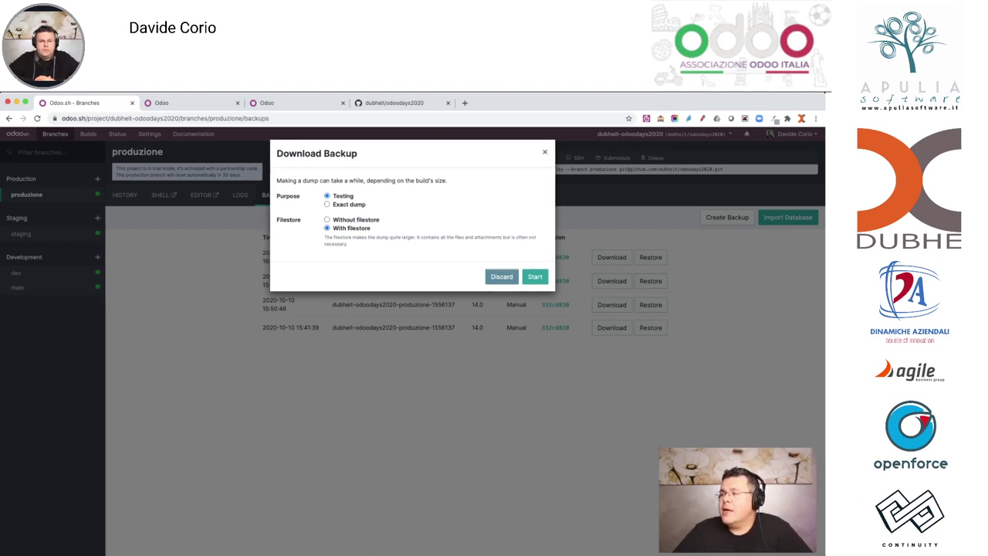
{"action": "left_click", "coordinate": [535, 277]}
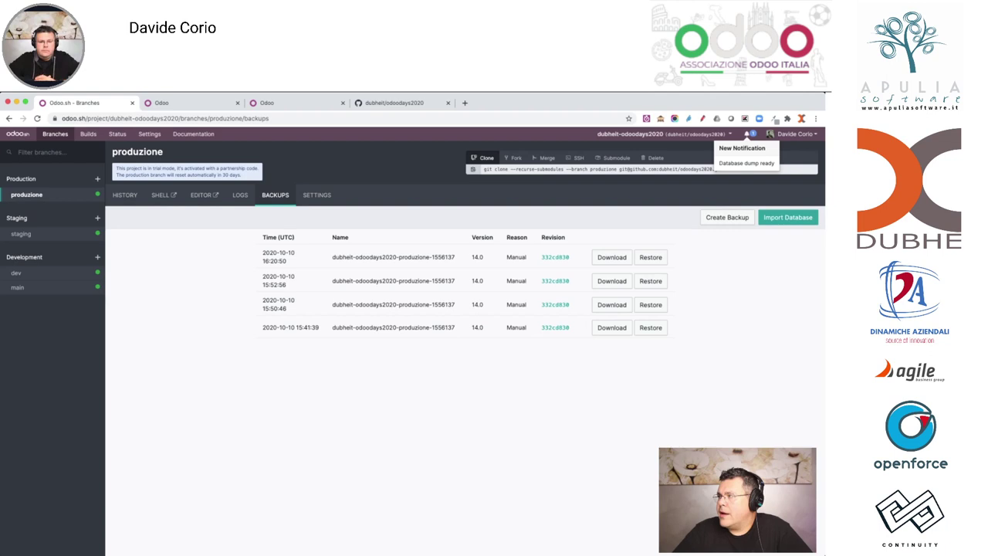
{"action": "left_click", "coordinate": [746, 163]}
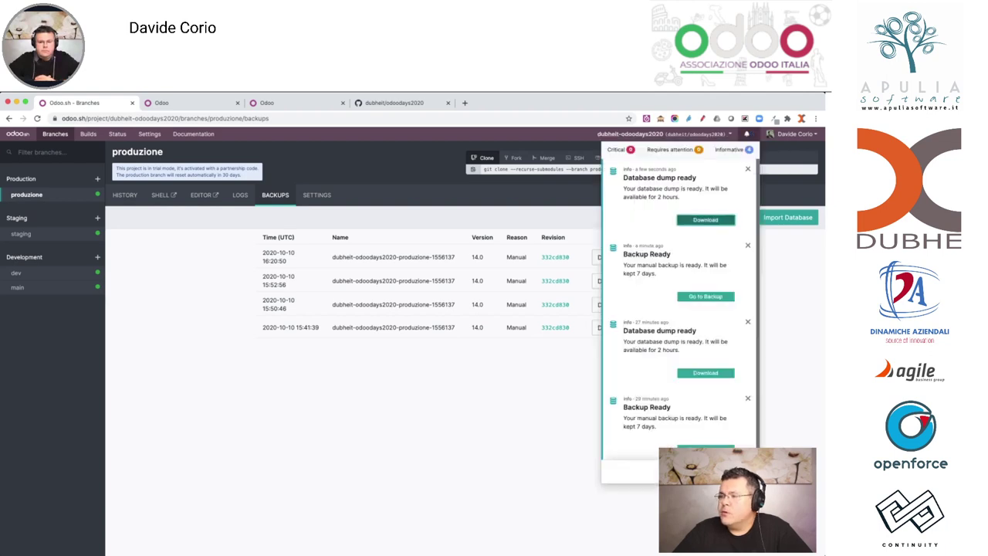
{"action": "left_click", "coordinate": [705, 219]}
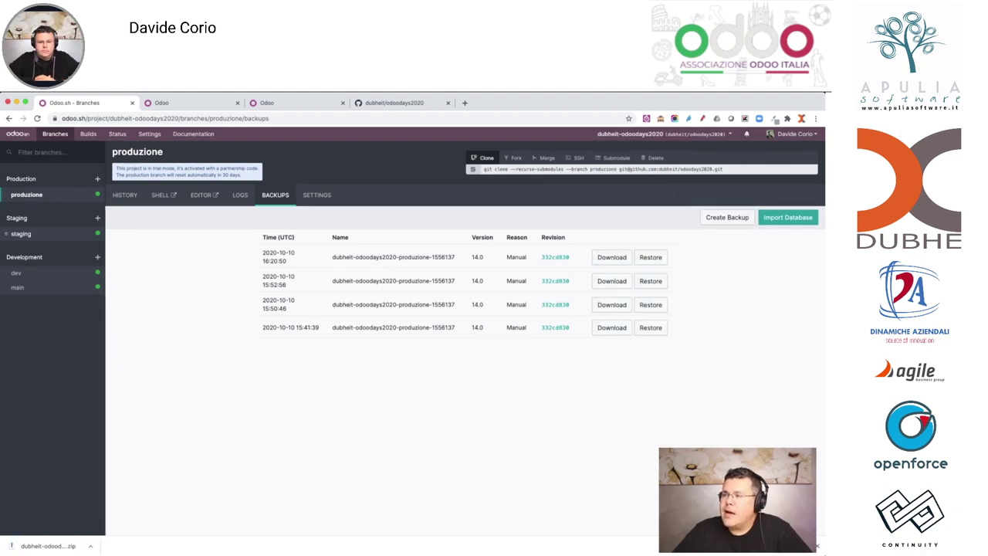
Import the downloaded test dump zip, filestore included, into the staging branch through the browser.
{"action": "left_click", "coordinate": [21, 233]}
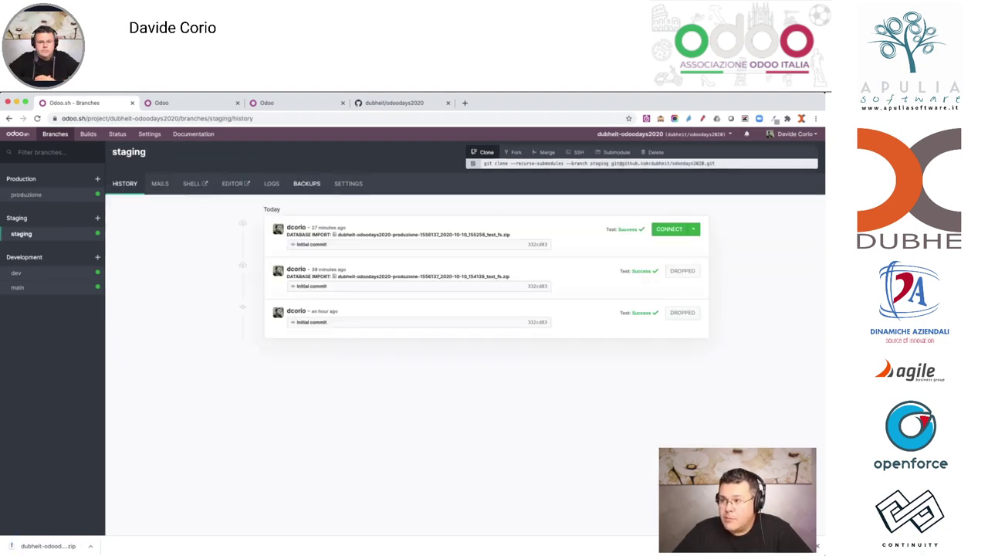
{"action": "left_click", "coordinate": [307, 183]}
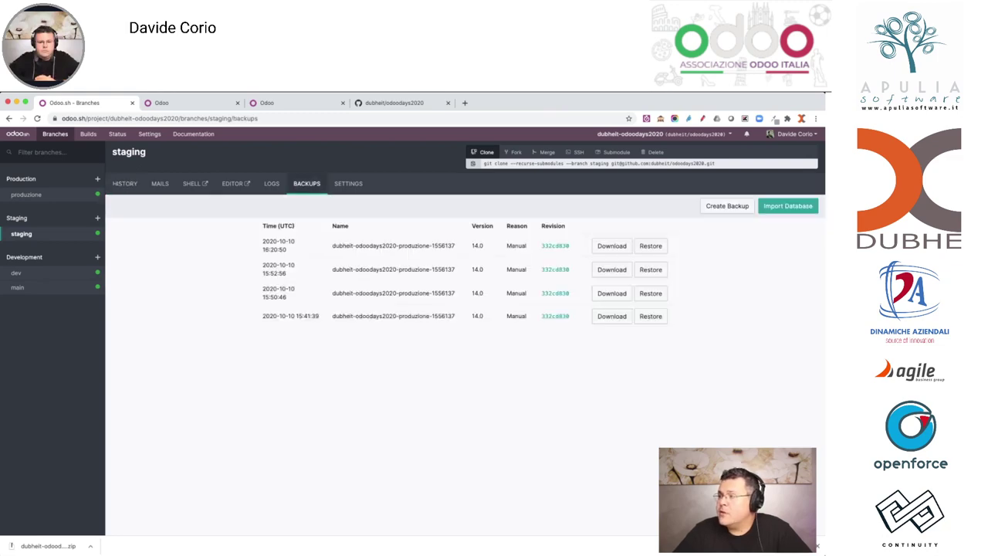
{"action": "left_click", "coordinate": [787, 206]}
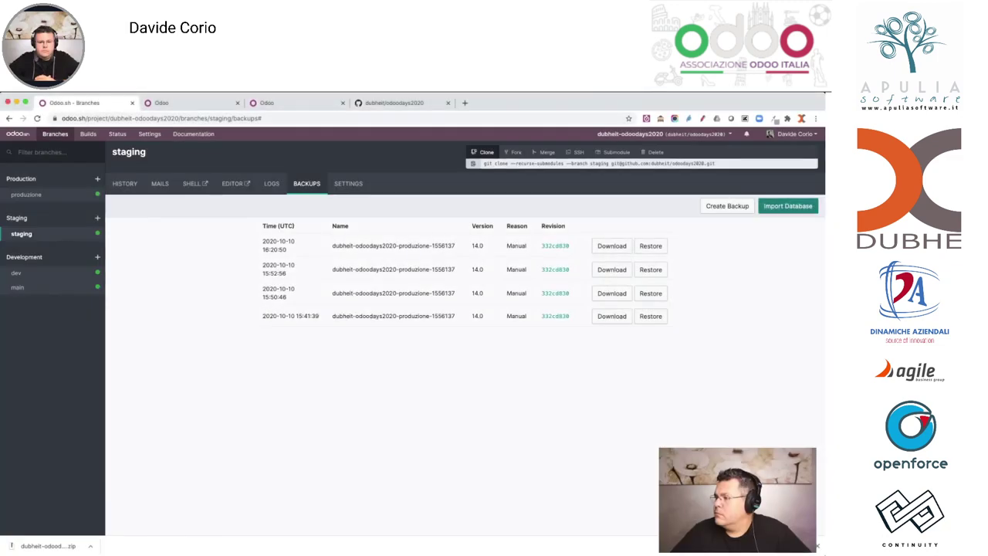
{"action": "left_click", "coordinate": [787, 205]}
{"action": "left_click", "coordinate": [535, 338]}
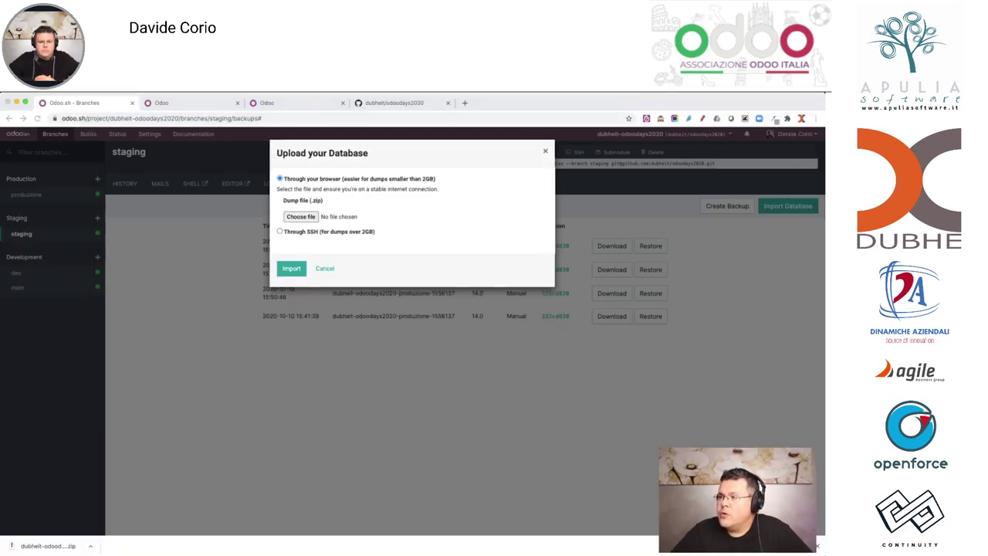
{"action": "key", "text": "Return"}
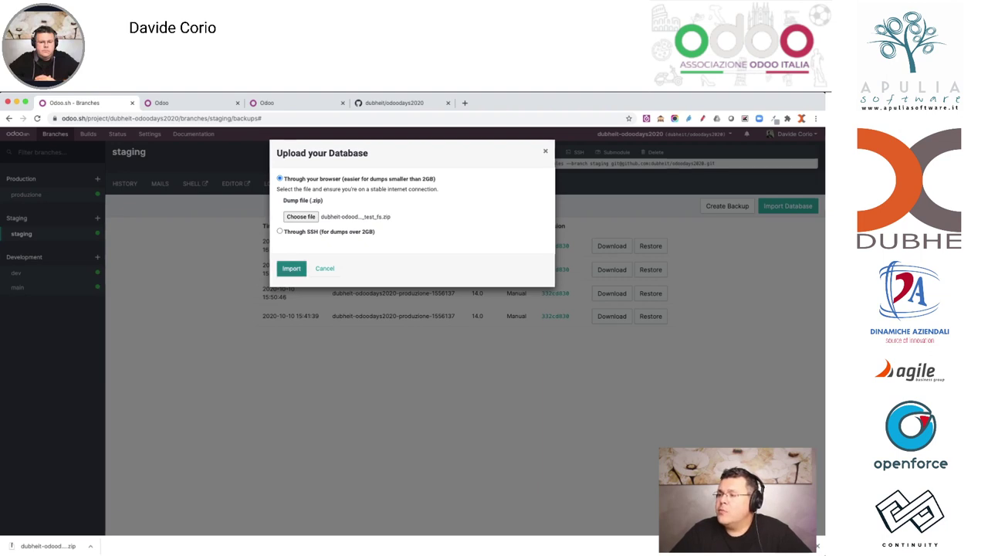
{"action": "left_click", "coordinate": [291, 267]}
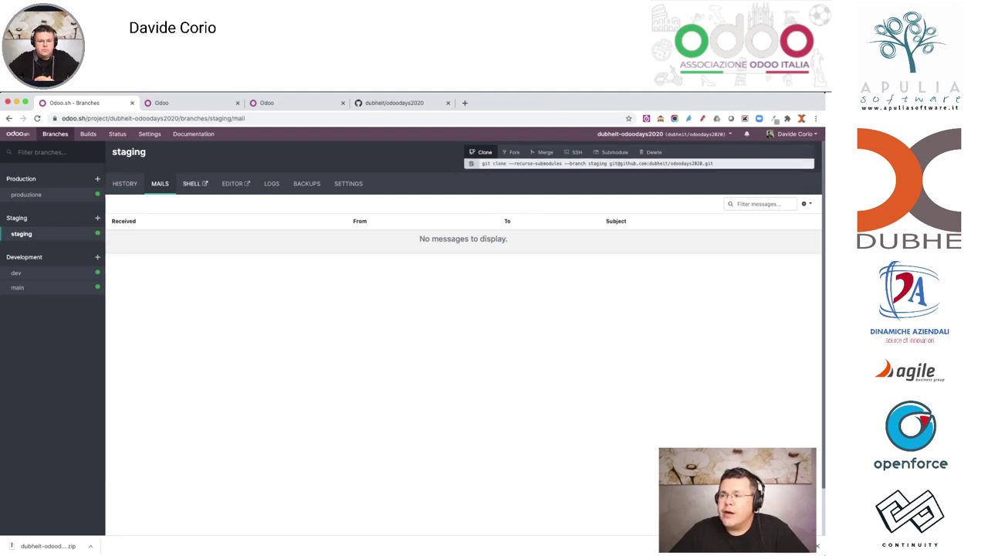
Open the staging branch's web shell and list the contents of the home directory and backup.daily.
{"action": "left_click", "coordinate": [191, 183]}
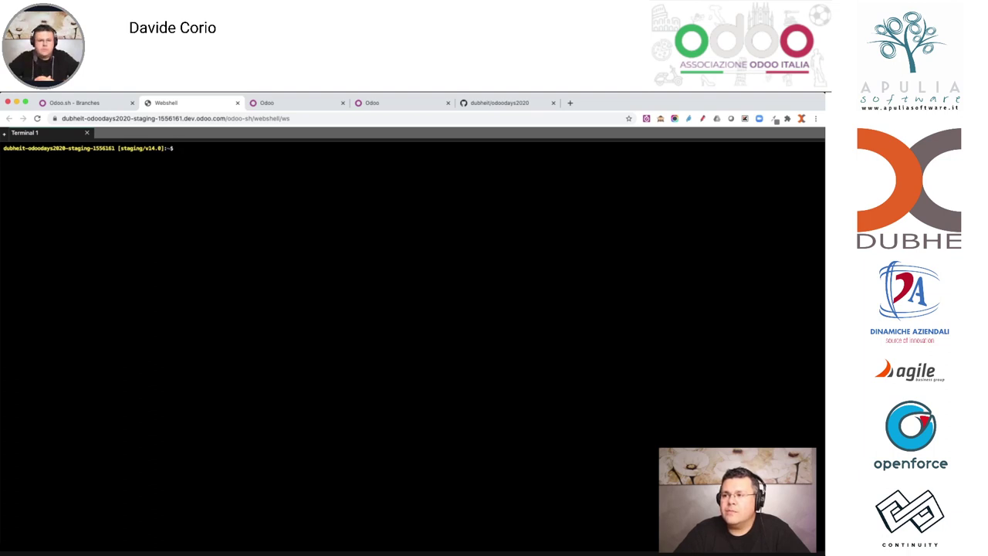
{"action": "type", "text": "ls"}
{"action": "key", "text": "Return"}
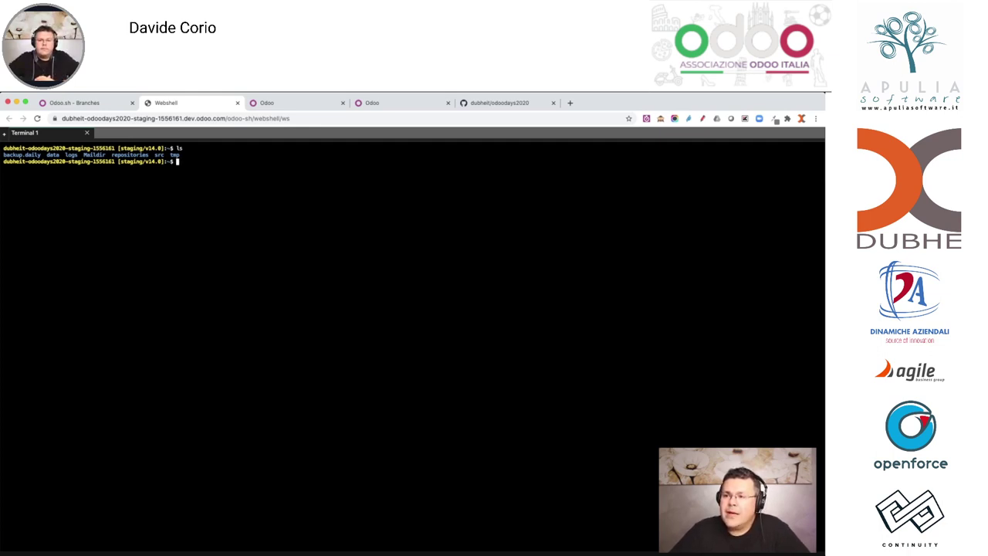
{"action": "type", "text": "cd backup.daily/"}
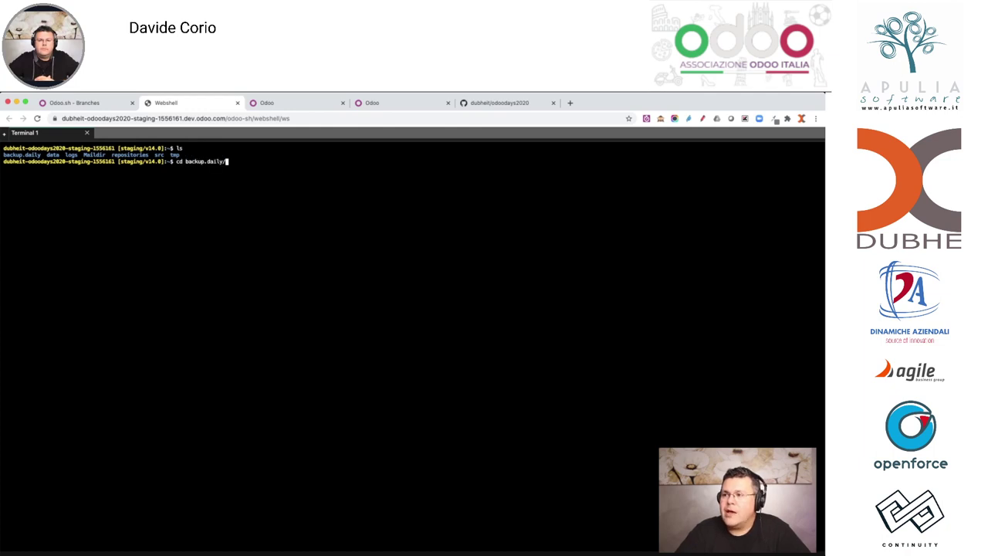
{"action": "key", "text": "Return"}
{"action": "type", "text": "ls"}
{"action": "key", "text": "Return"}
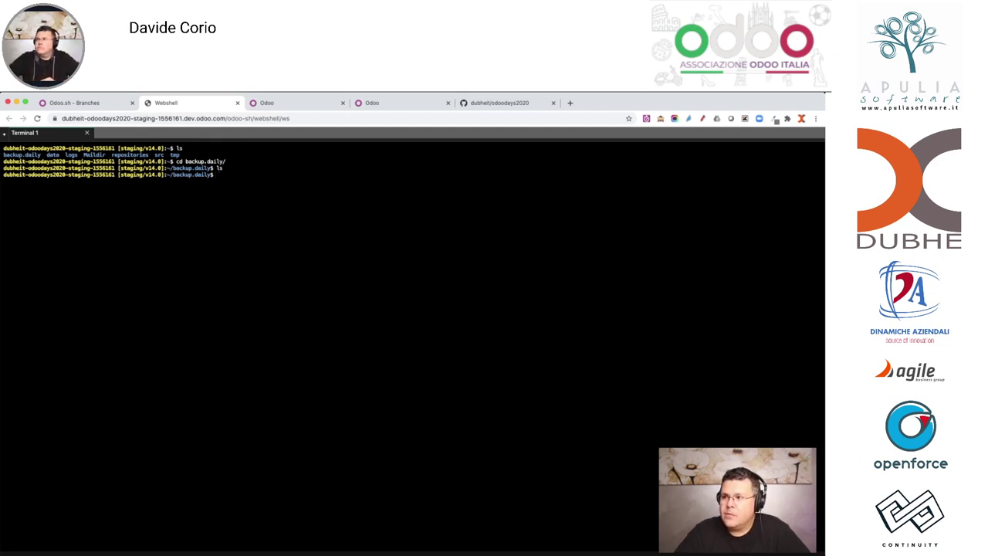
Go back to the shell's home directory, list it, and list the contents of the data directory.
{"action": "type", "text": "cd .."}
{"action": "key", "text": "Return"}
{"action": "type", "text": "ls"}
{"action": "key", "text": "Return"}
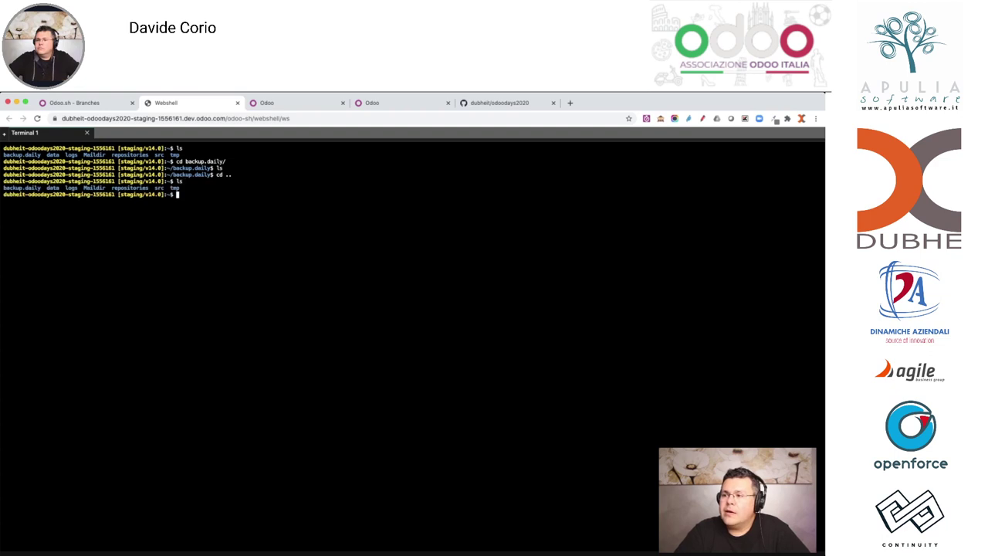
{"action": "type", "text": "cd data/"}
{"action": "key", "text": "Return"}
{"action": "type", "text": "ls"}
{"action": "key", "text": "Return"}
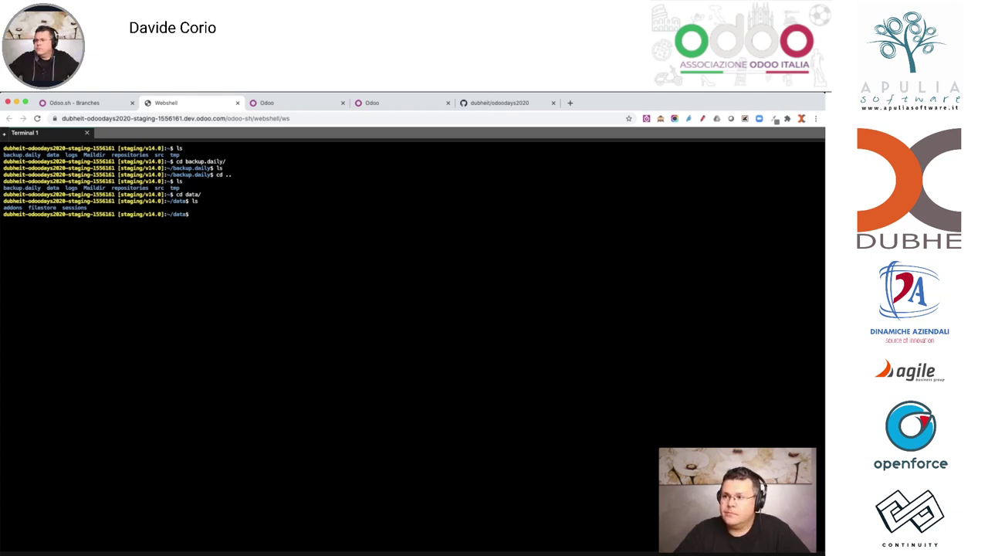
Leave the data directory, list the home directory and list the files in logs.
{"action": "type", "text": "cd .."}
{"action": "key", "text": "Return"}
{"action": "type", "text": "ls"}
{"action": "key", "text": "Return"}
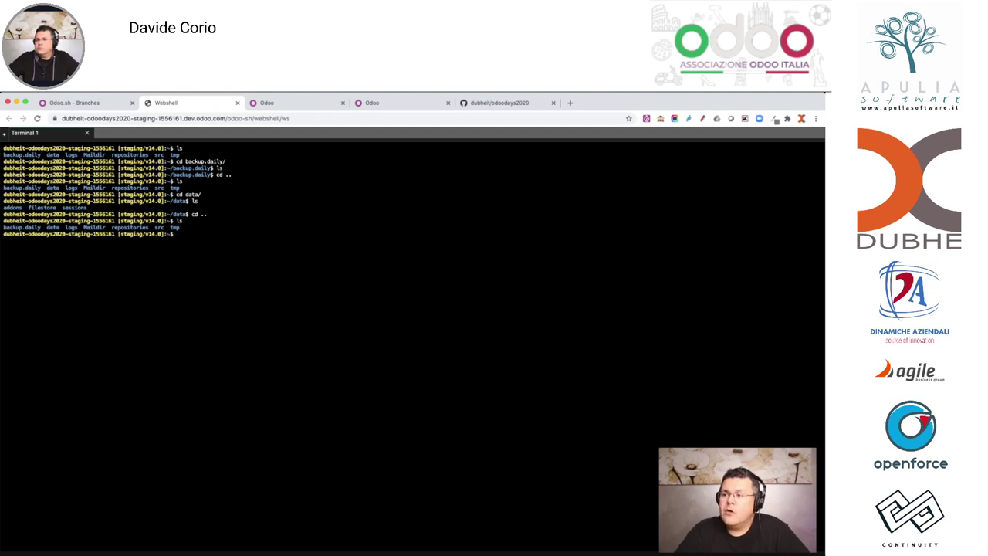
{"action": "type", "text": "cd logs/"}
{"action": "key", "text": "Return"}
{"action": "type", "text": "ls"}
{"action": "key", "text": "Return"}
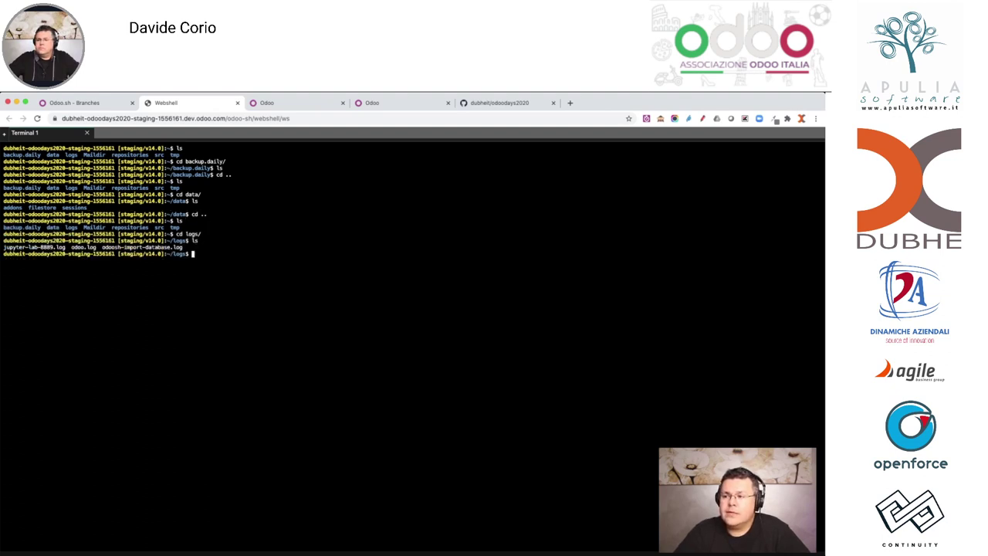
Leave the logs directory, list the home directory and list the contents of Maildir.
{"action": "type", "text": "cd "}
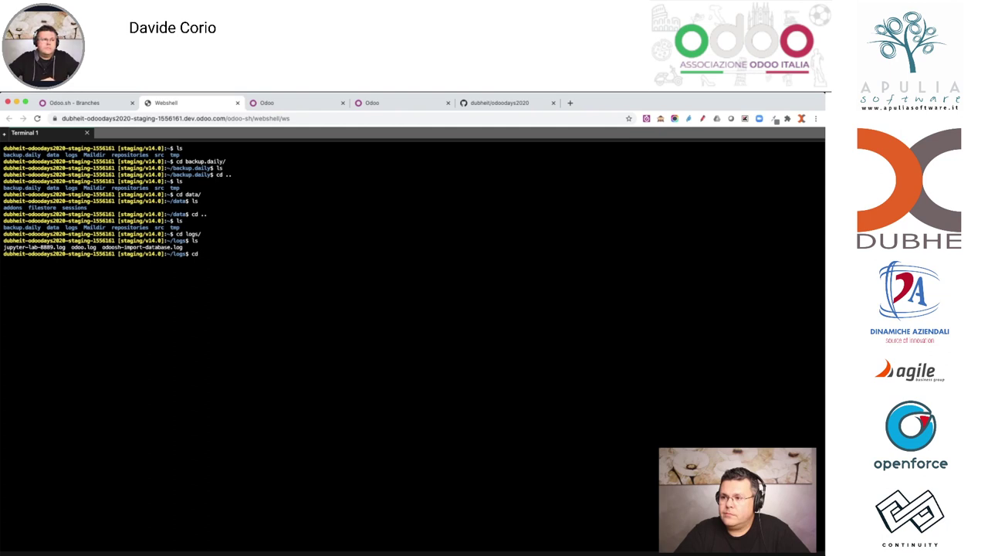
{"action": "type", "text": ".."}
{"action": "key", "text": "Return"}
{"action": "type", "text": "ls"}
{"action": "key", "text": "Return"}
{"action": "type", "text": "cd"}
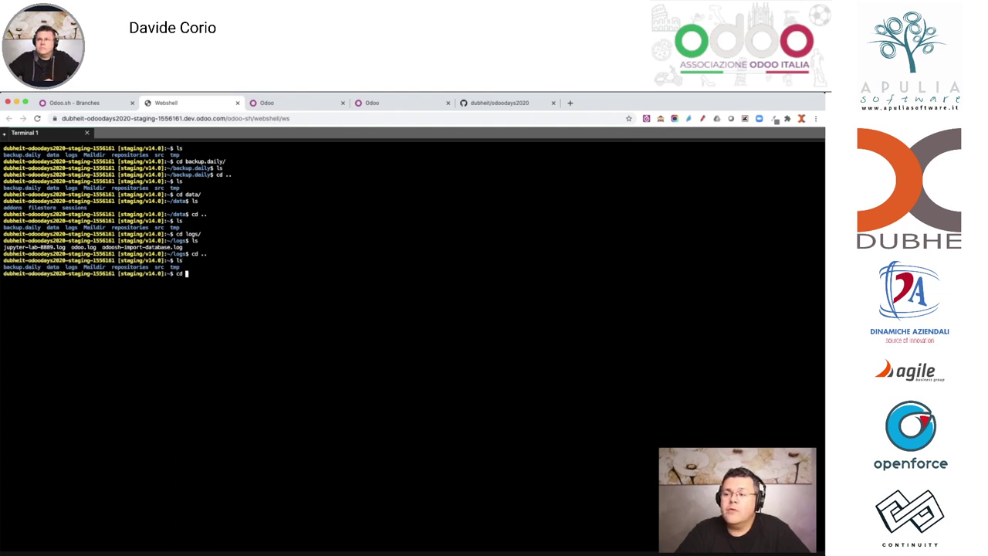
{"action": "key", "text": "BackSpace"}
{"action": "key", "text": "BackSpace"}
{"action": "key", "text": "BackSpace"}
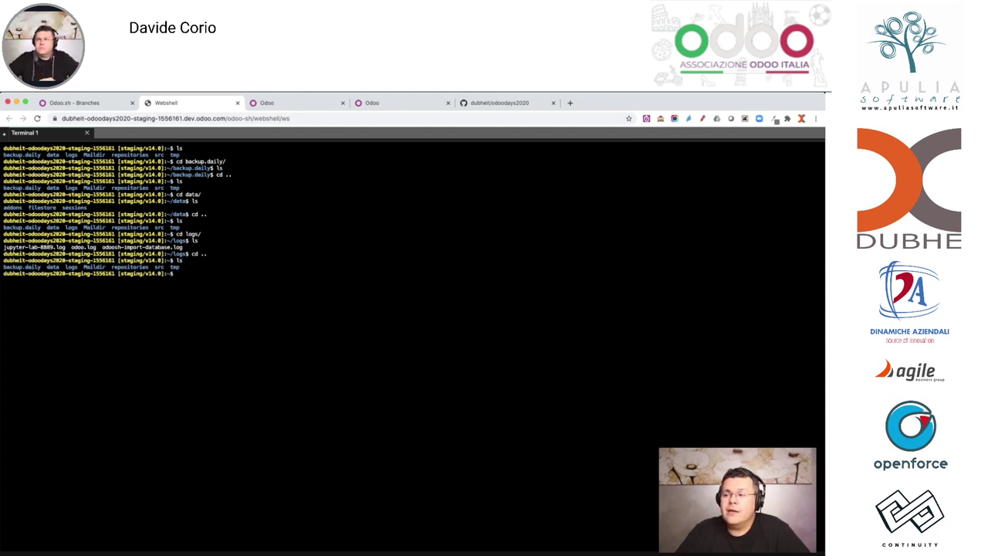
{"action": "type", "text": "cd Maildir/"}
{"action": "key", "text": "Return"}
{"action": "type", "text": "ls"}
{"action": "key", "text": "Return"}
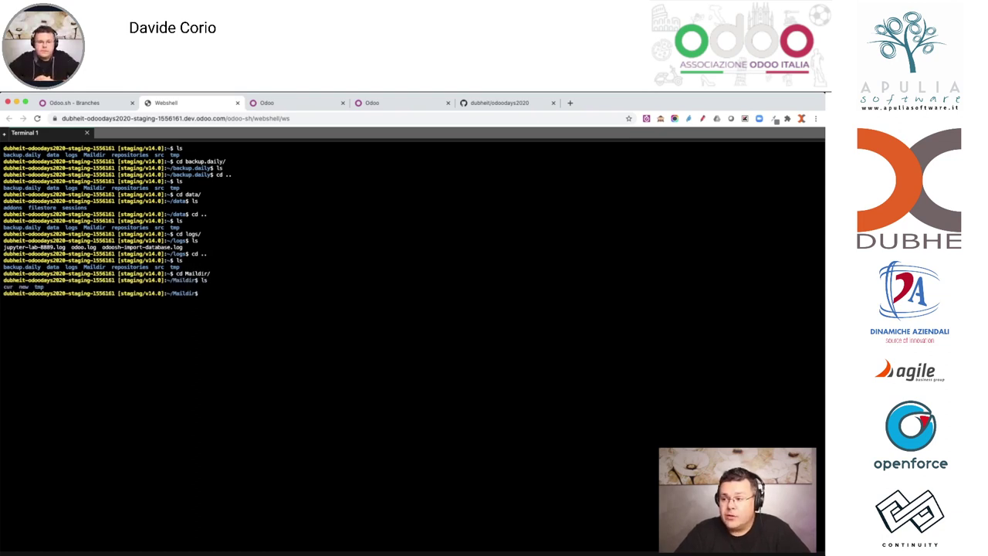
Leave Maildir, list the home directory and list the contents of the repositories directory.
{"action": "type", "text": "cd .."}
{"action": "key", "text": "Return"}
{"action": "type", "text": "ls"}
{"action": "key", "text": "Return"}
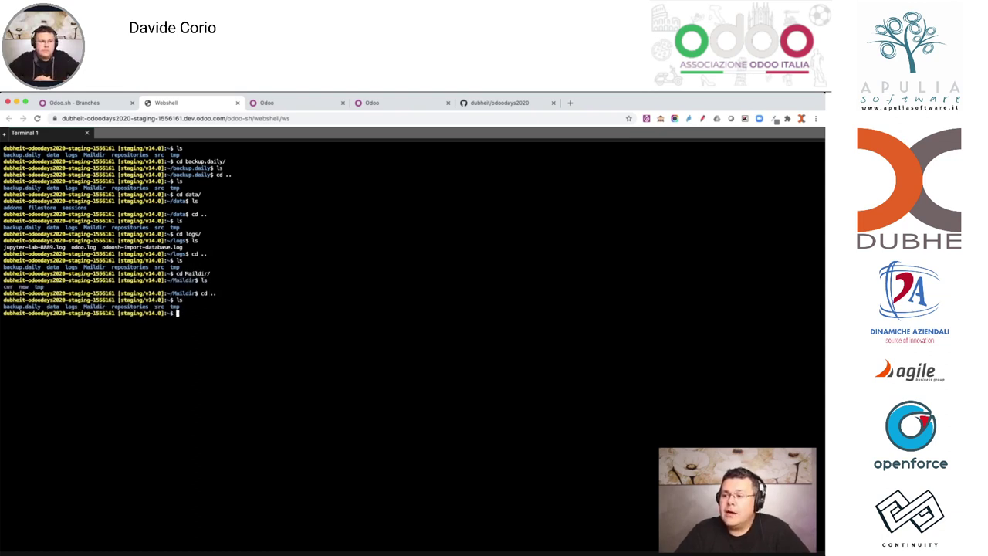
{"action": "type", "text": "cd repositories/"}
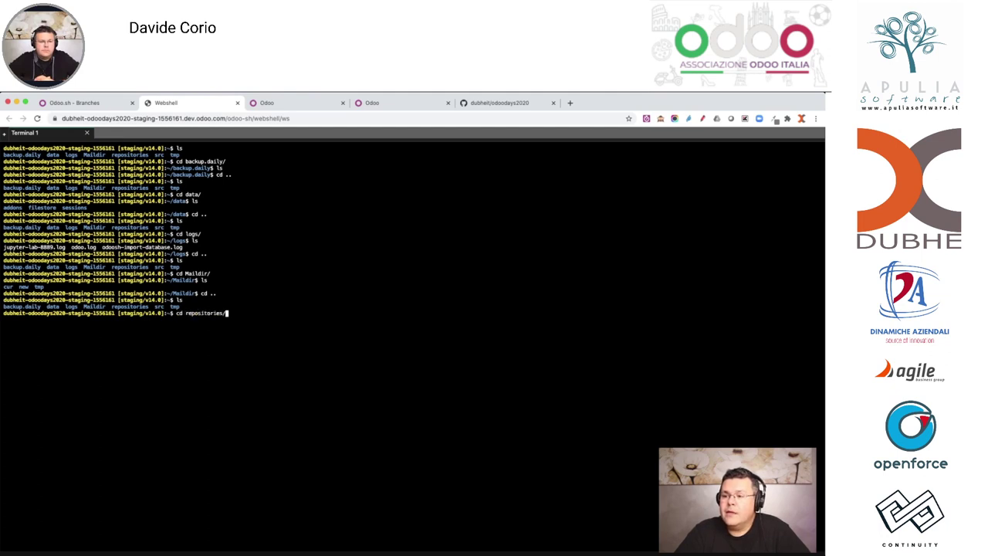
{"action": "key", "text": "Return"}
{"action": "type", "text": "ls"}
{"action": "key", "text": "Return"}
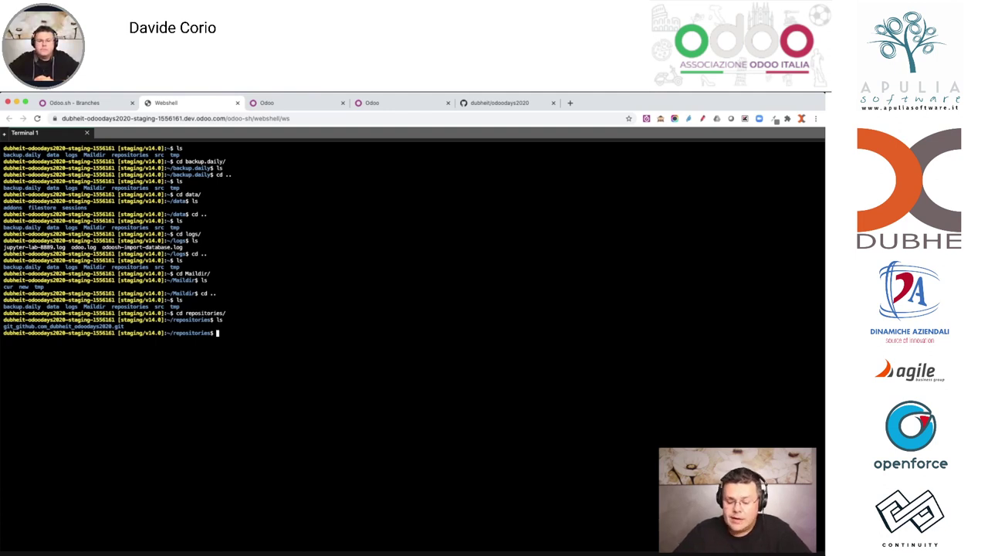
Return to the home directory and list the contents of src and its user subdirectory.
{"action": "type", "text": "cd .."}
{"action": "key", "text": "Return"}
{"action": "type", "text": "ls"}
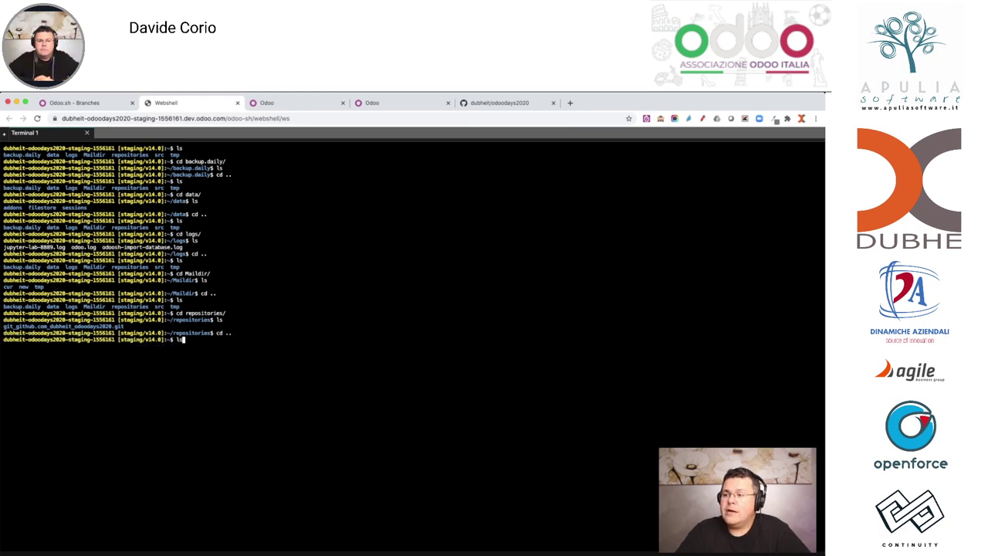
{"action": "key", "text": "Return"}
{"action": "type", "text": "cd src/"}
{"action": "key", "text": "Return"}
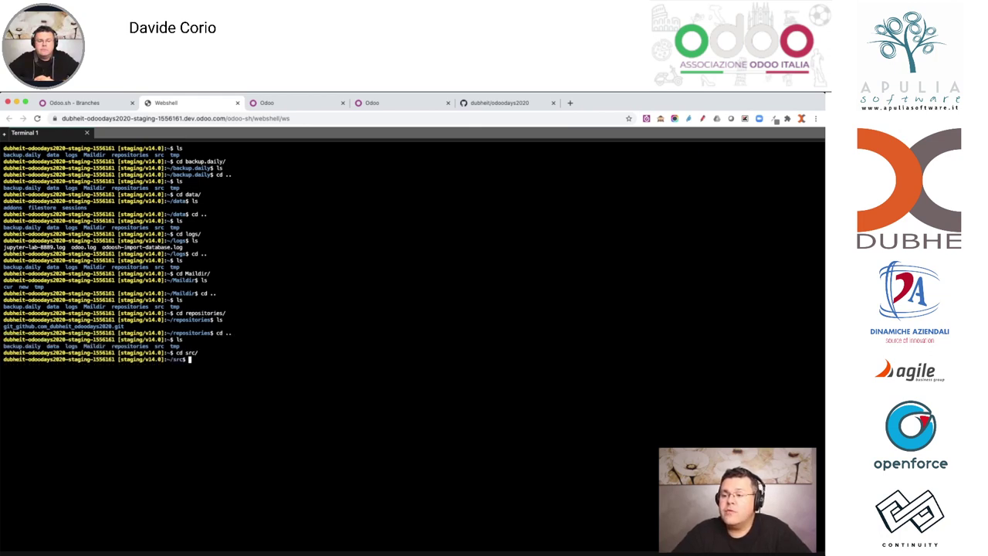
{"action": "type", "text": "ls"}
{"action": "key", "text": "Return"}
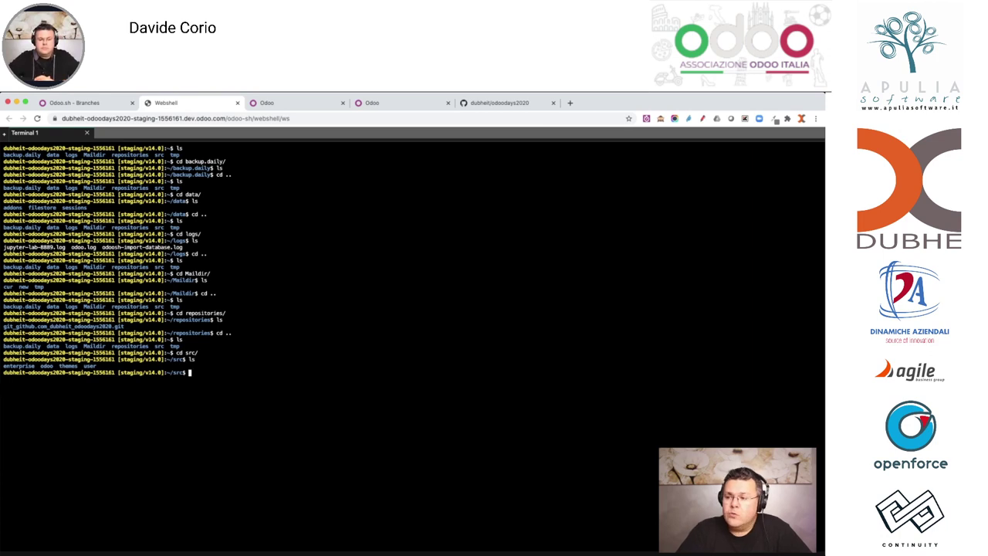
{"action": "type", "text": "cd user/"}
{"action": "key", "text": "Return"}
{"action": "type", "text": "ls"}
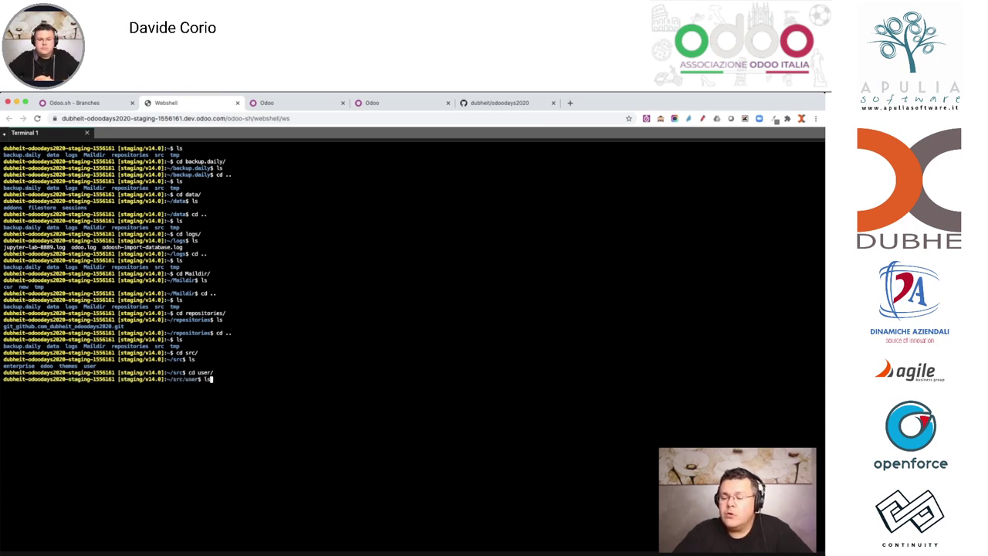
{"action": "key", "text": "Return"}
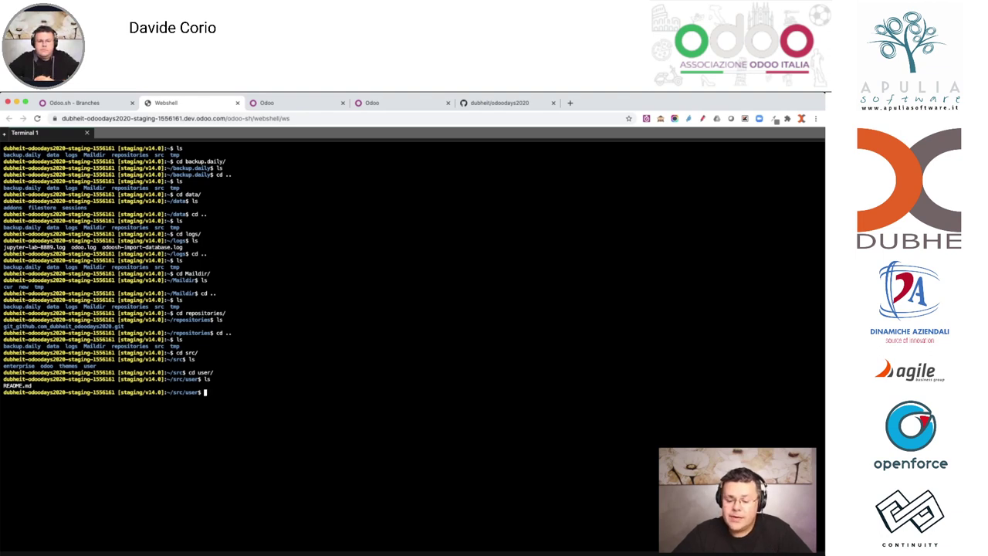
Start a psql session on the staging database from the web shell and quit it with \q.
{"action": "type", "text": "psql"}
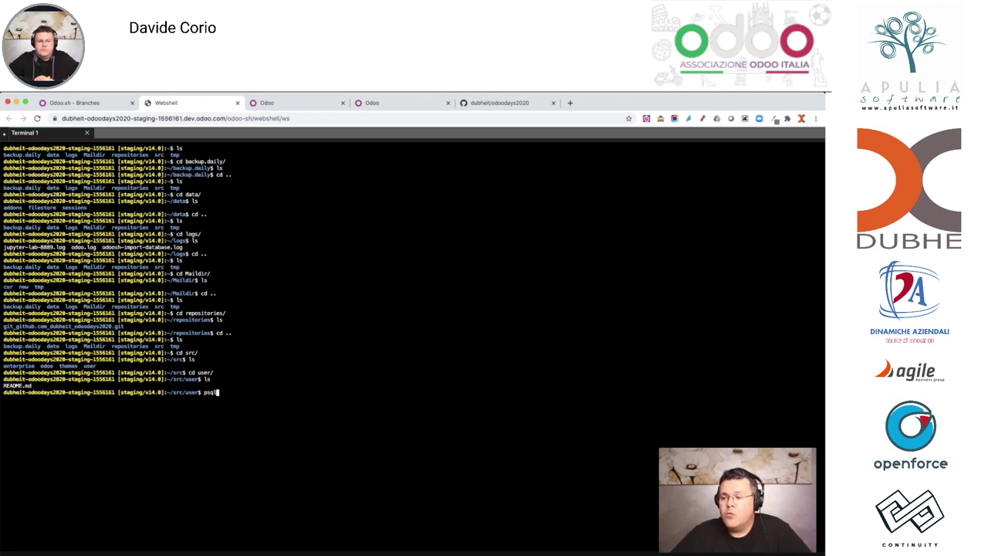
{"action": "key", "text": "Return"}
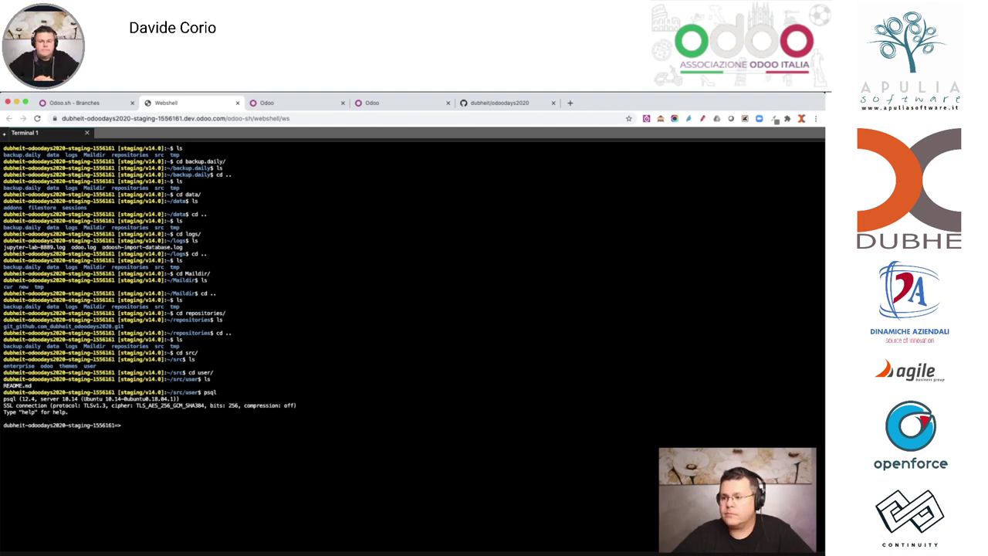
{"action": "type", "text": "\\q"}
{"action": "key", "text": "Return"}
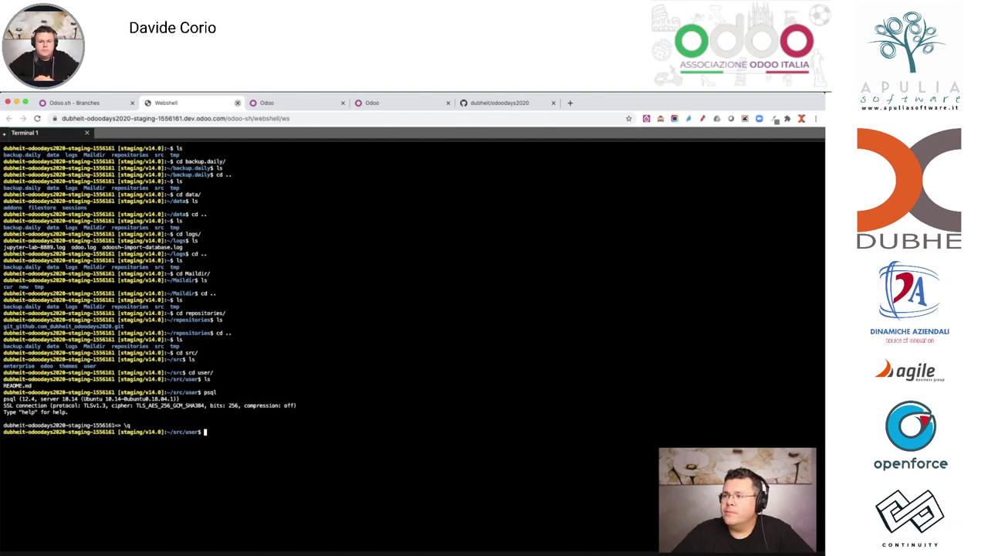
Close the web shell and open the staging branch's online editor.
{"action": "left_click", "coordinate": [237, 103]}
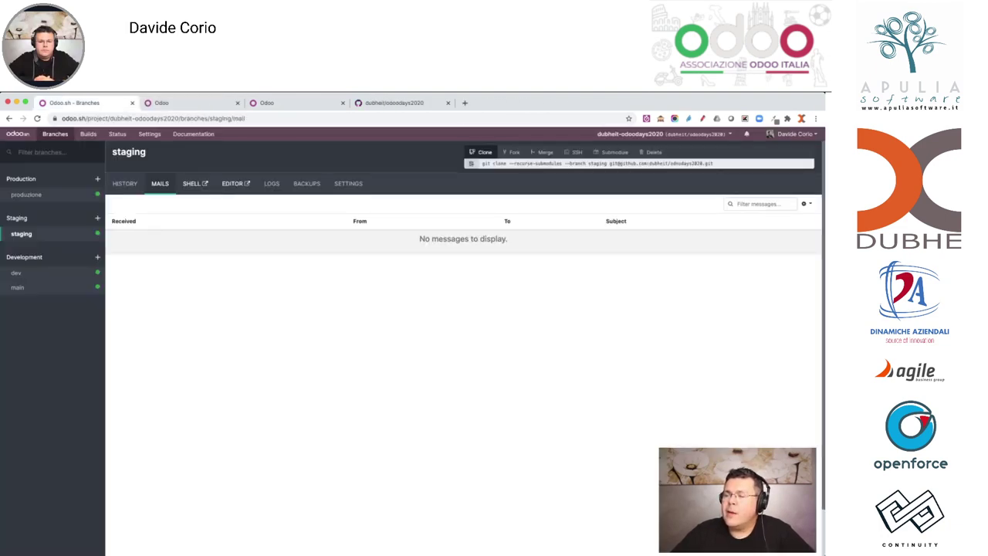
{"action": "left_click", "coordinate": [233, 183]}
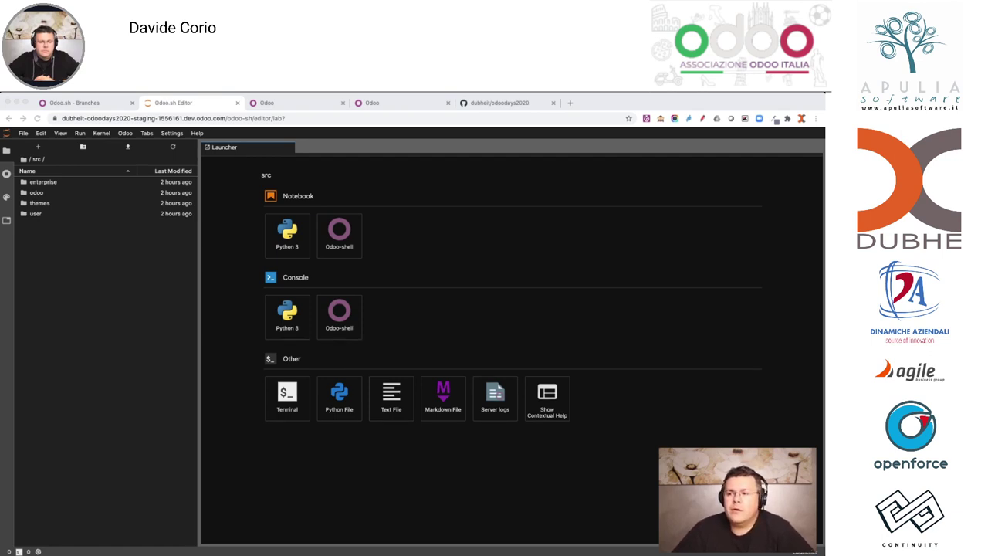
Open the odoo-bin file from the src/odoo folder and close it after viewing.
{"action": "double_click", "coordinate": [37, 193]}
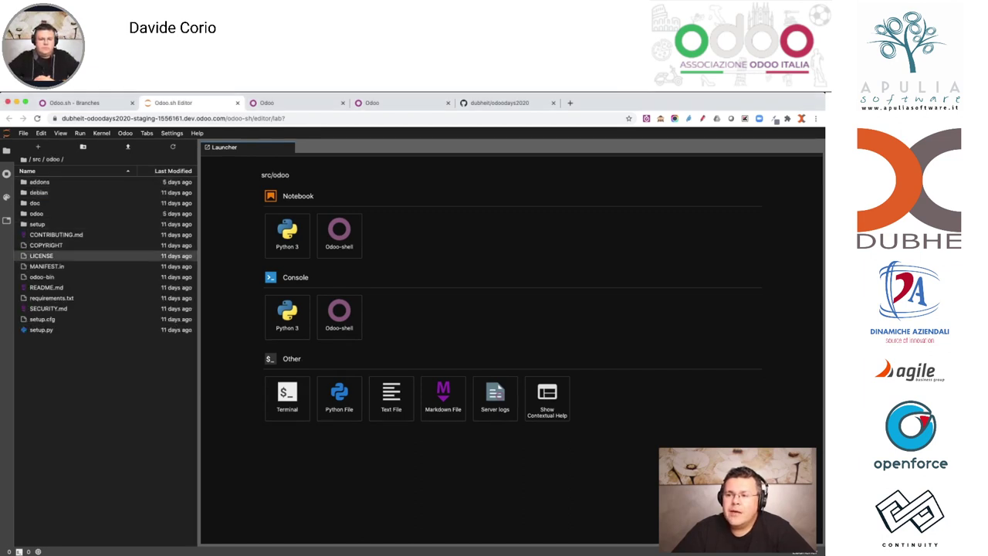
{"action": "double_click", "coordinate": [42, 277]}
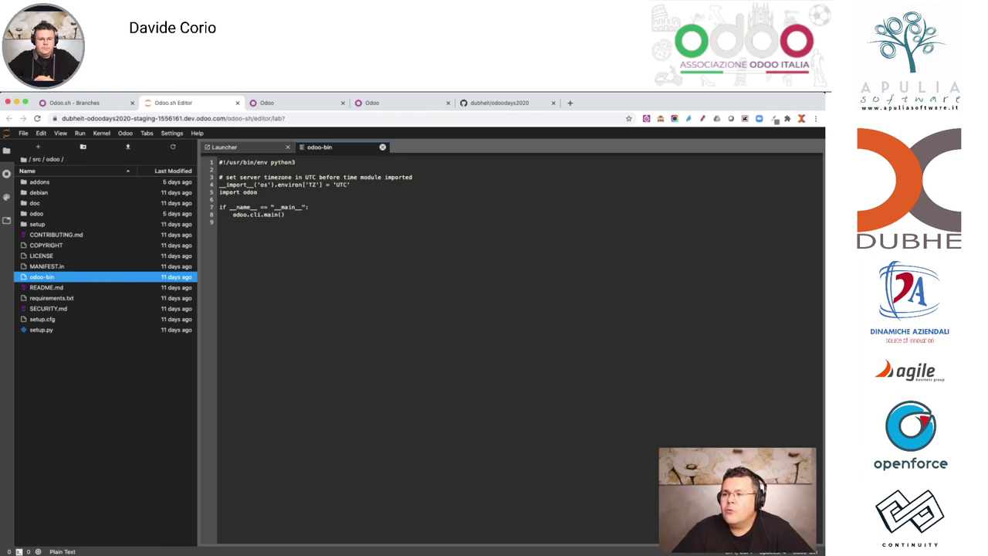
{"action": "left_click", "coordinate": [382, 147]}
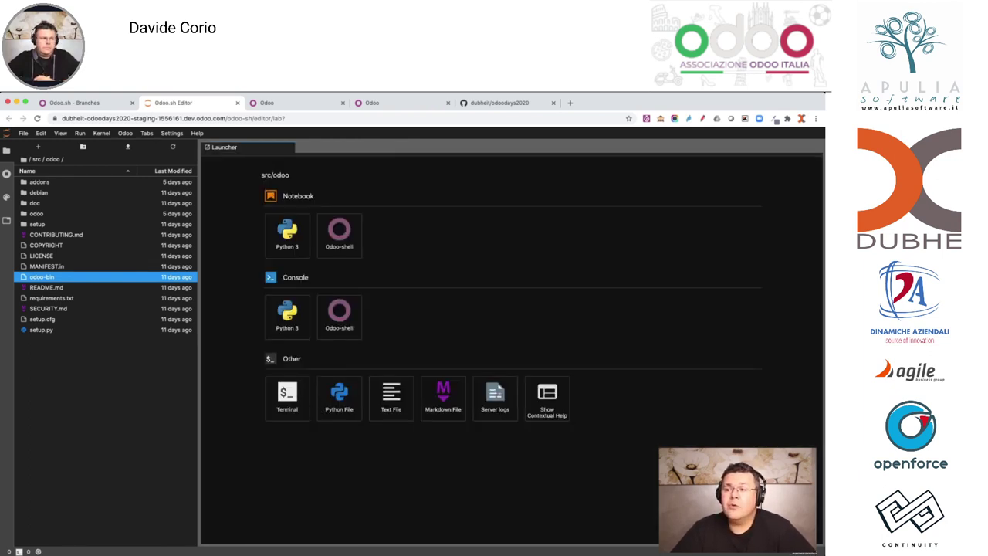
Browse to the src/user folder, close the online editor and return to the project's branches page.
{"action": "left_click", "coordinate": [37, 158]}
{"action": "double_click", "coordinate": [35, 213]}
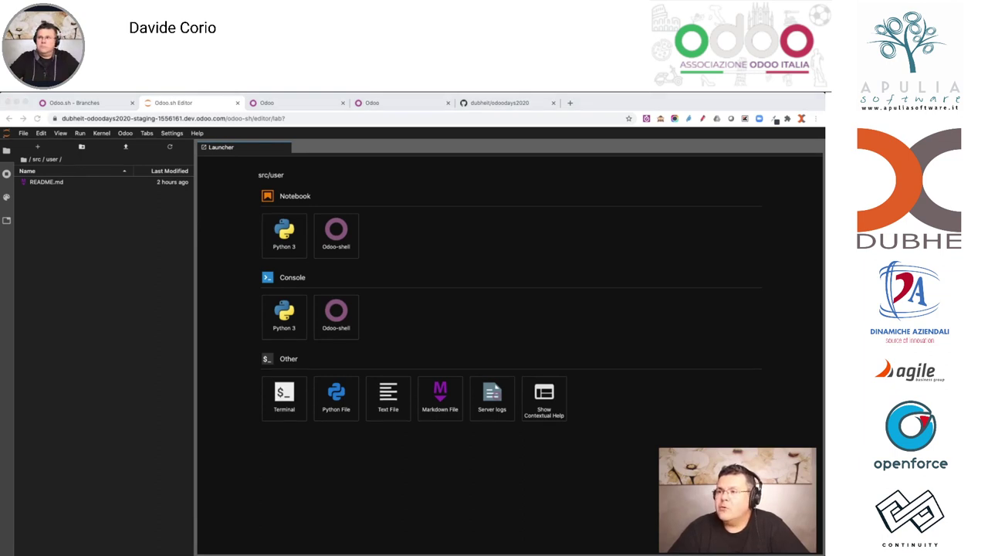
{"action": "left_click", "coordinate": [237, 103]}
{"action": "left_click", "coordinate": [85, 103]}
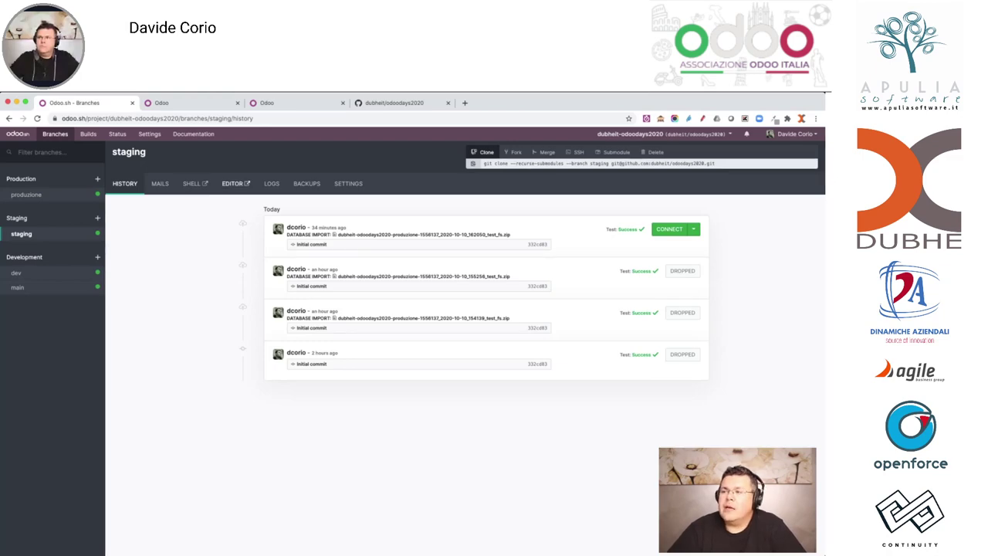
View the staging branch's logs, and review its settings including the Odoo revision options.
{"action": "left_click", "coordinate": [271, 183]}
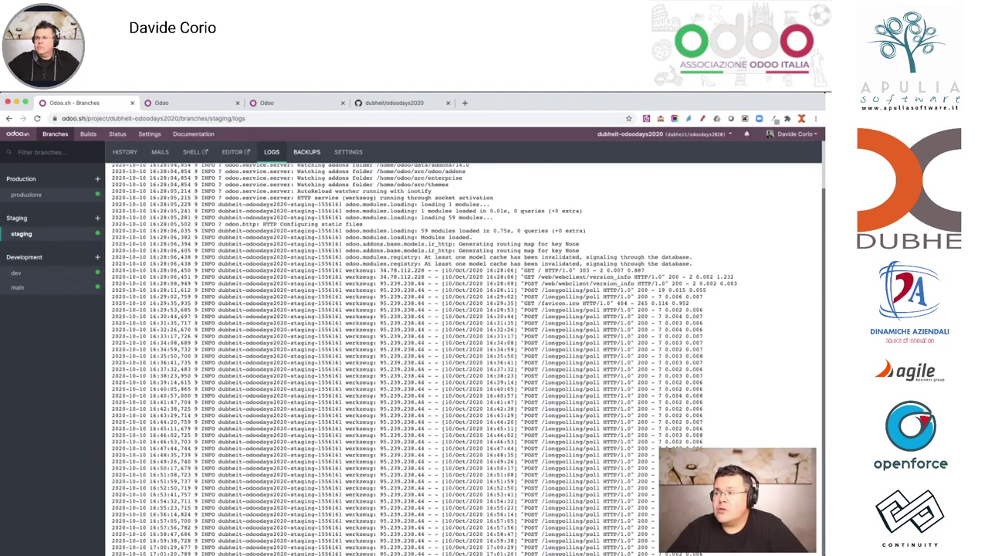
{"action": "left_click", "coordinate": [348, 151]}
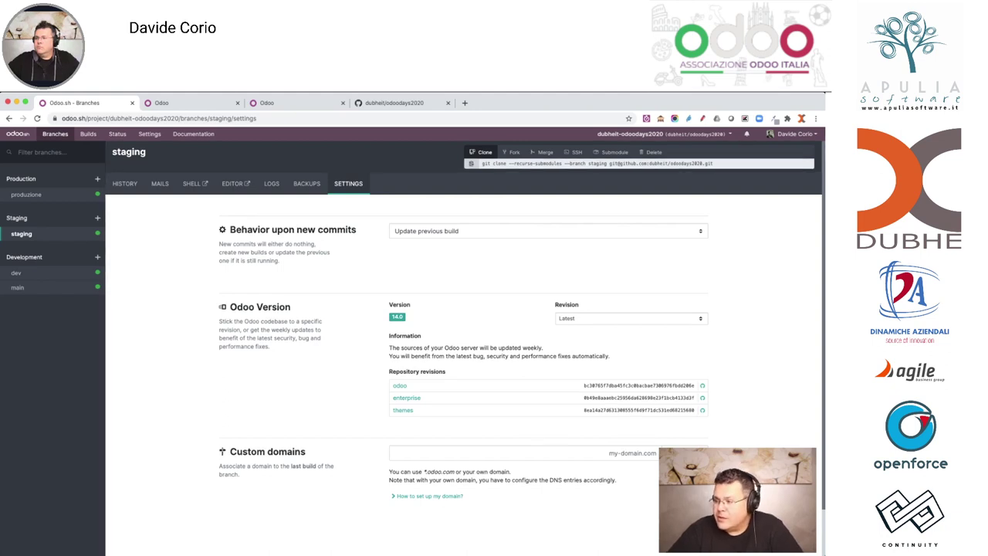
{"action": "scroll", "coordinate": [463, 309], "scroll_direction": "down", "scroll_amount": 2}
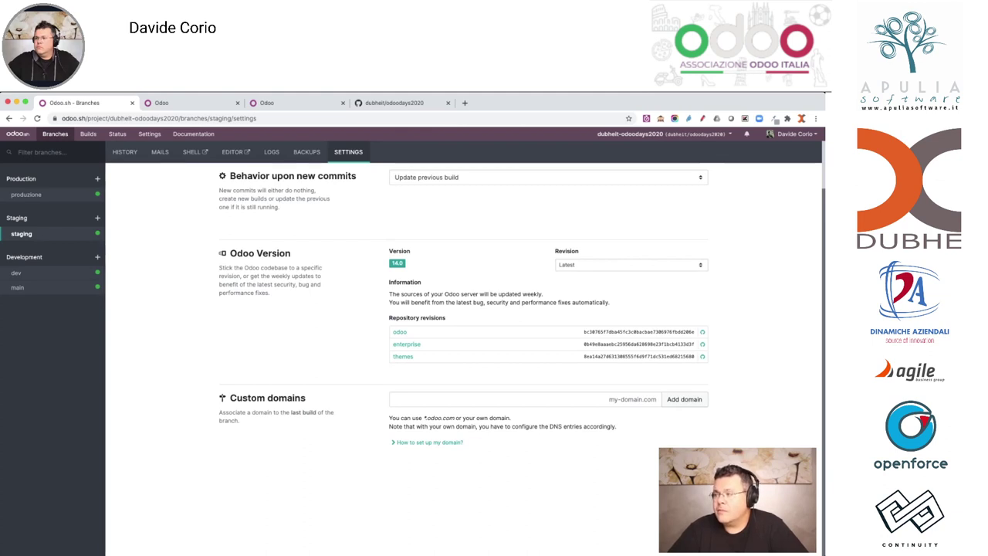
{"action": "left_click", "coordinate": [631, 264]}
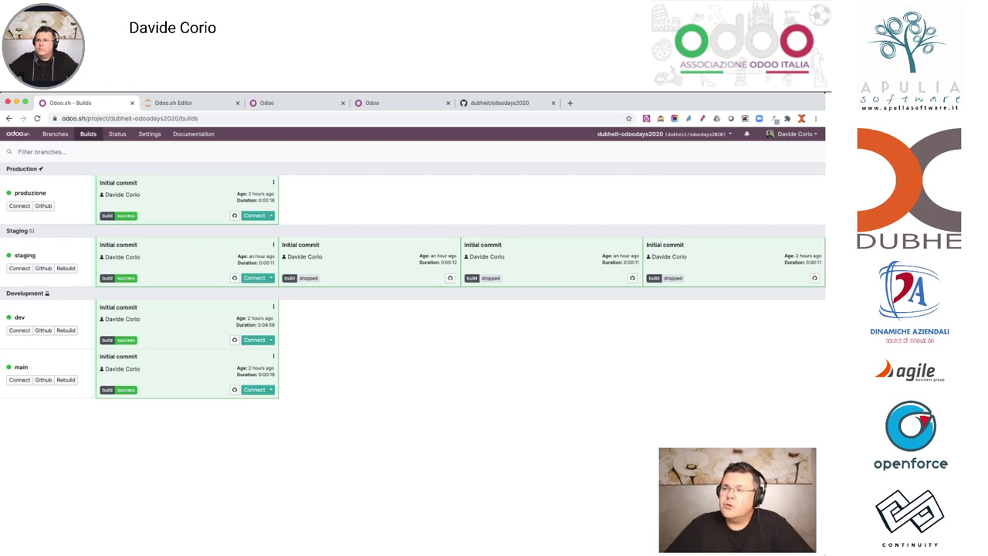
Check the project's status page and review its collaborator roles, public access and submodule settings.
{"action": "left_click", "coordinate": [117, 134]}
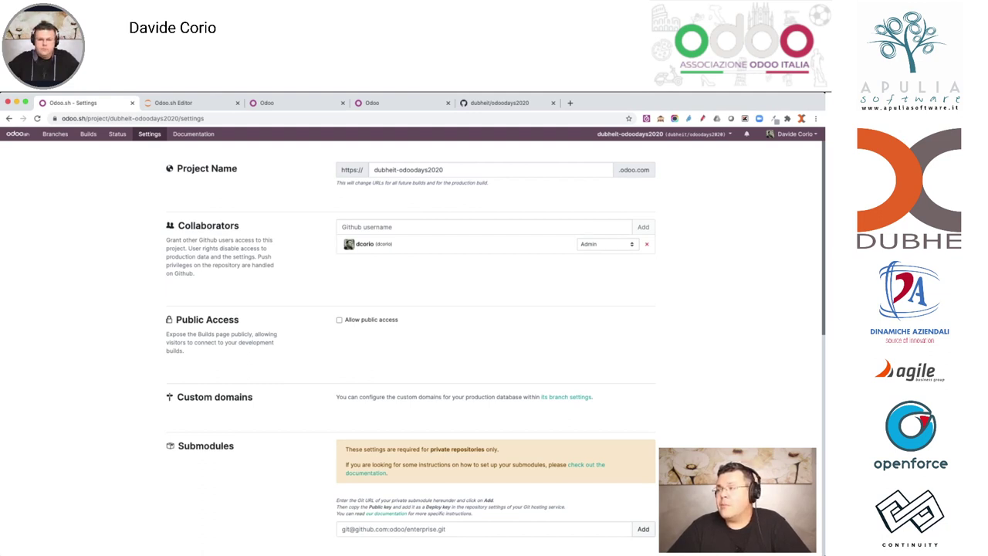
{"action": "left_click", "coordinate": [607, 244]}
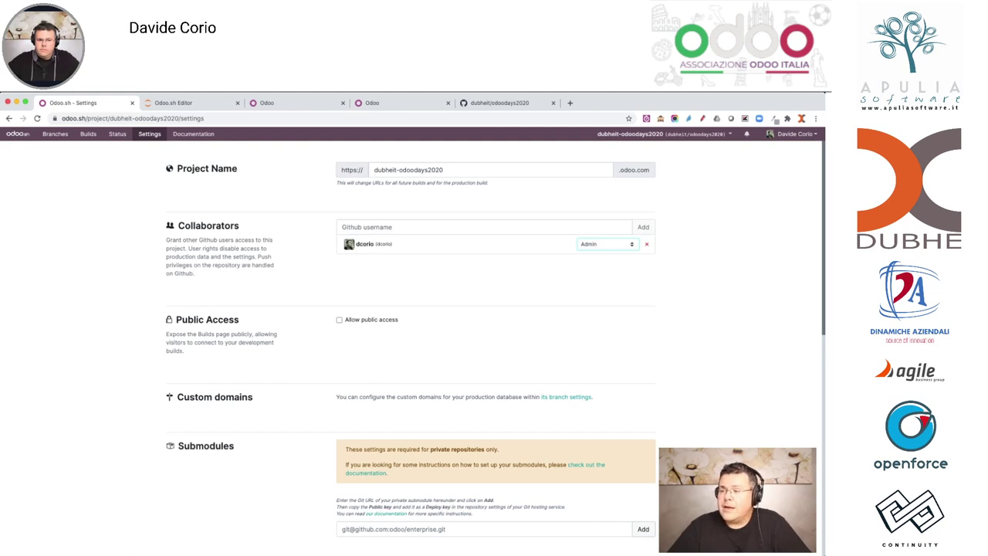
{"action": "scroll", "coordinate": [494, 340], "scroll_direction": "down", "scroll_amount": 2}
{"action": "scroll", "coordinate": [410, 348], "scroll_direction": "down", "scroll_amount": 1}
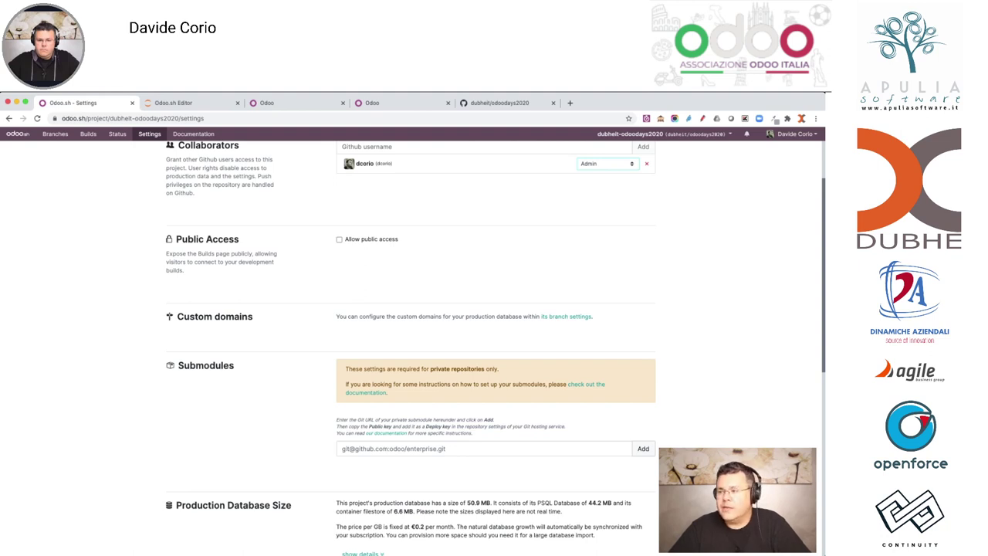
{"action": "scroll", "coordinate": [494, 339], "scroll_direction": "down", "scroll_amount": 2}
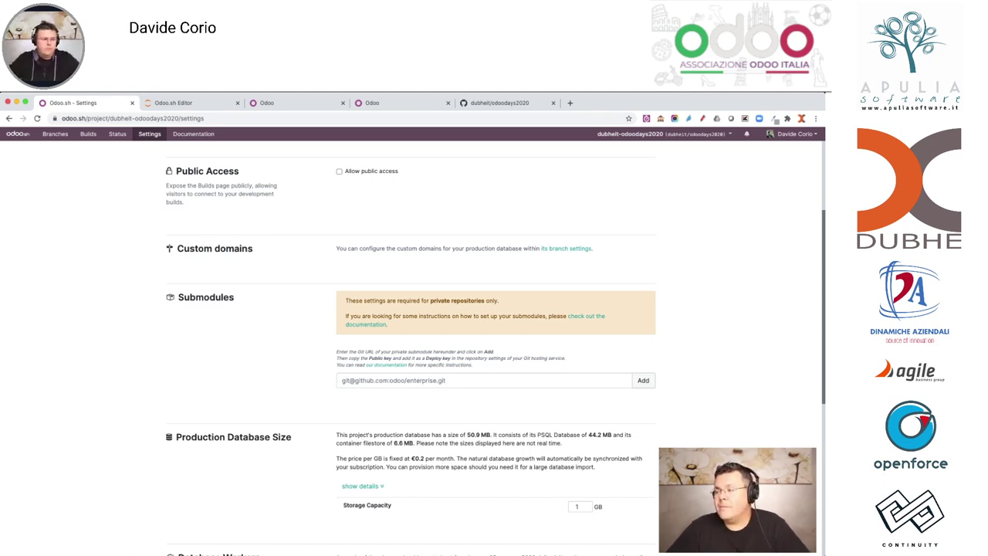
{"action": "left_click", "coordinate": [341, 380]}
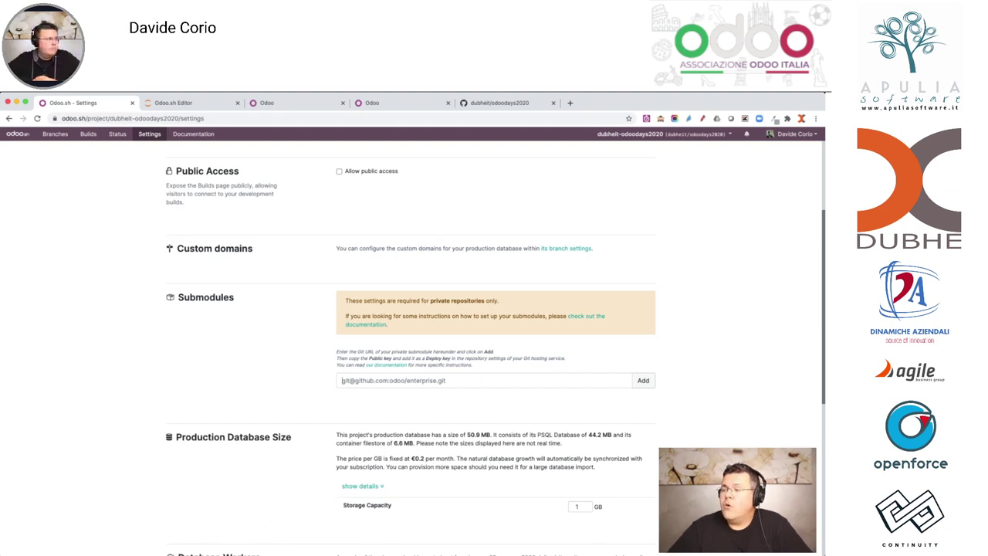
Review the project's production database size, database workers, staging branches and activation settings.
{"action": "scroll", "coordinate": [493, 340], "scroll_direction": "down", "scroll_amount": 1}
{"action": "scroll", "coordinate": [494, 347], "scroll_direction": "down", "scroll_amount": 3}
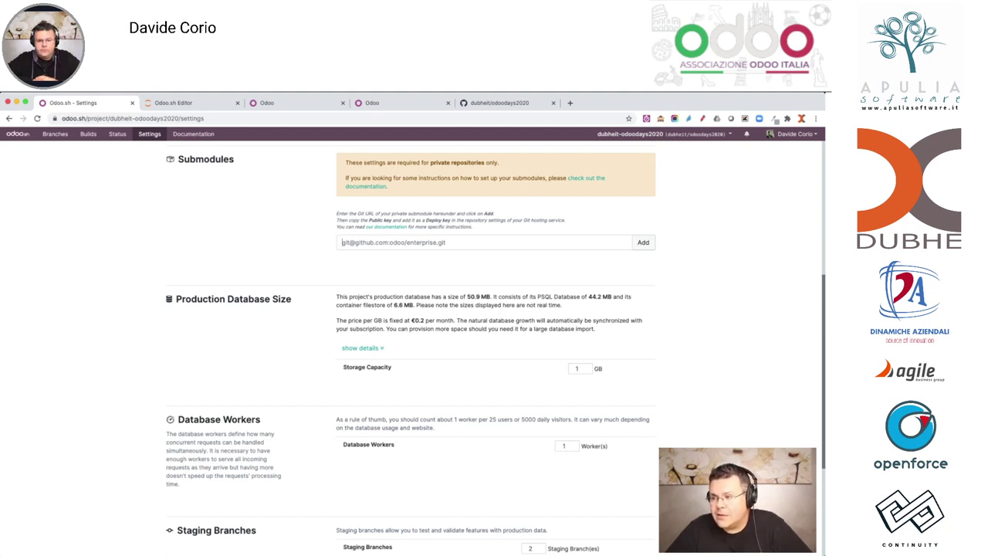
{"action": "scroll", "coordinate": [494, 347], "scroll_direction": "down", "scroll_amount": 1}
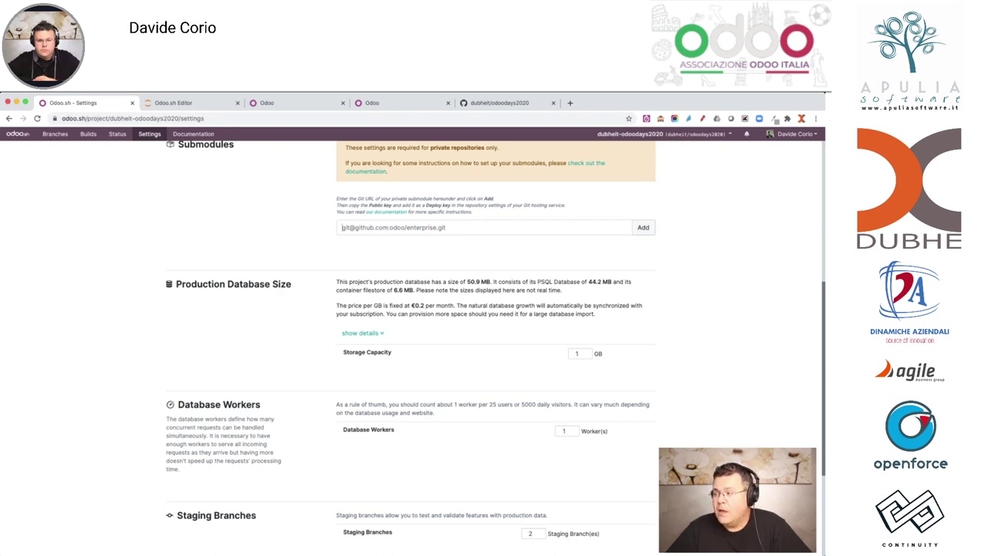
{"action": "scroll", "coordinate": [493, 348], "scroll_direction": "down", "scroll_amount": 4}
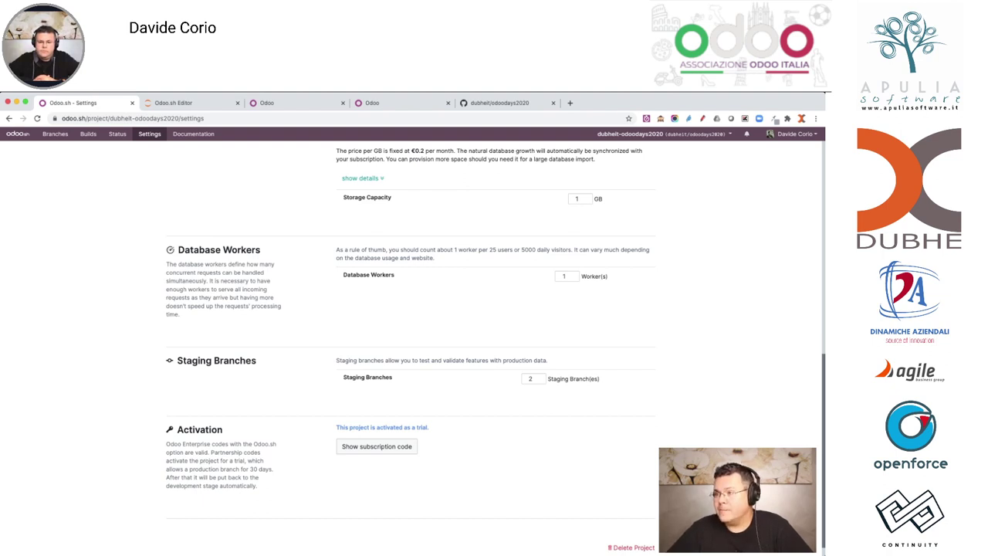
{"action": "scroll", "coordinate": [494, 348], "scroll_direction": "up", "scroll_amount": 10}
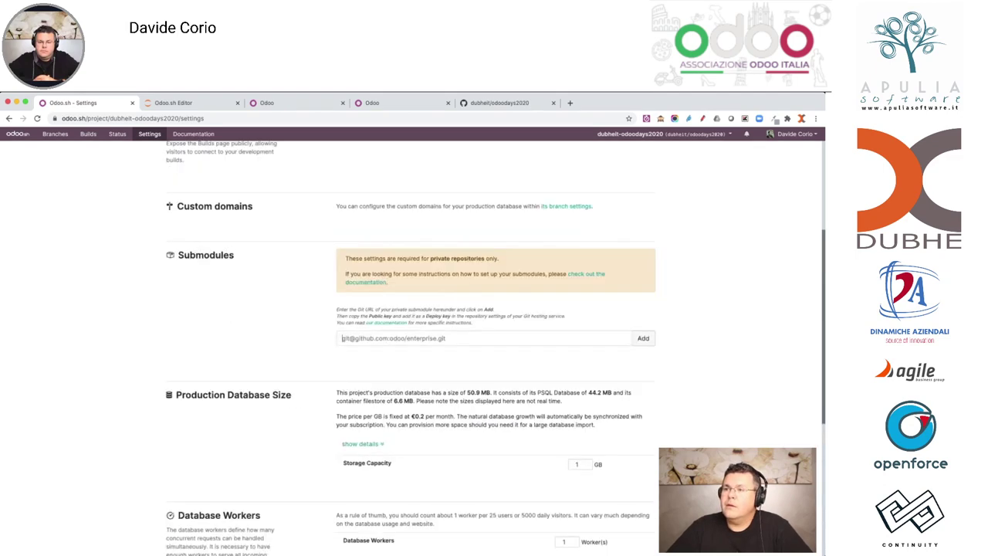
{"action": "scroll", "coordinate": [342, 529], "scroll_direction": "up", "scroll_amount": 1}
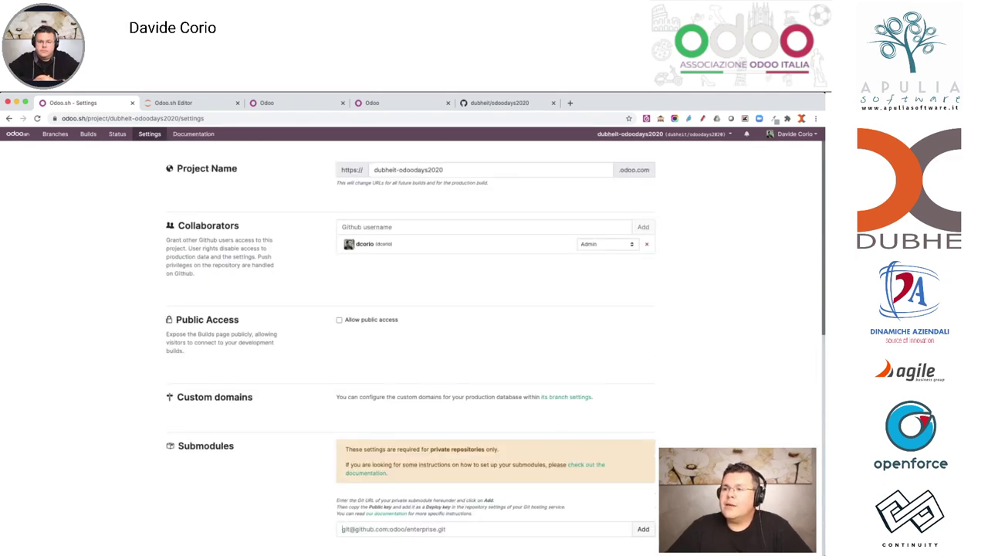
View the list of projects and the odoodays2020 repository on GitHub, returning to the project list.
{"action": "key", "text": "super+bracketleft"}
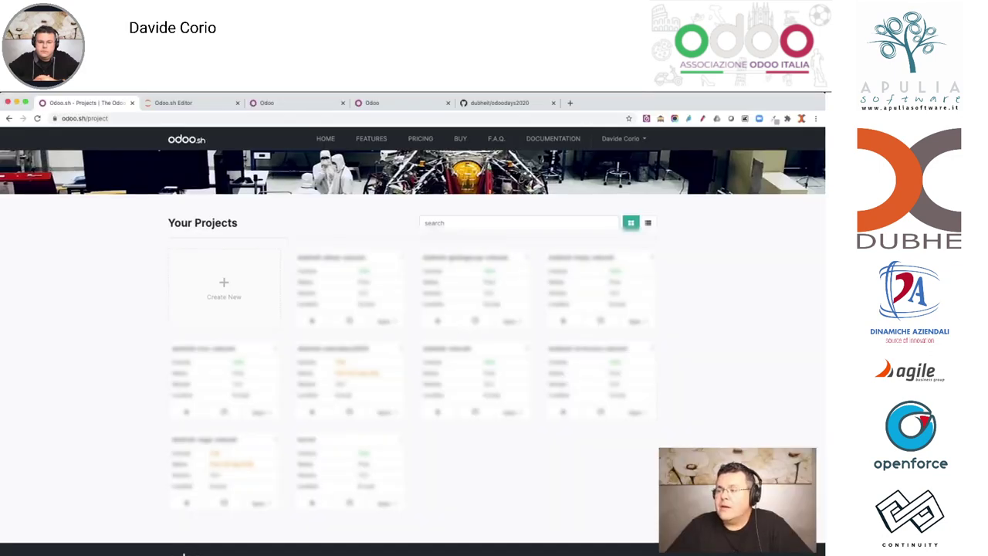
{"action": "scroll", "coordinate": [413, 340], "scroll_direction": "down", "scroll_amount": 1}
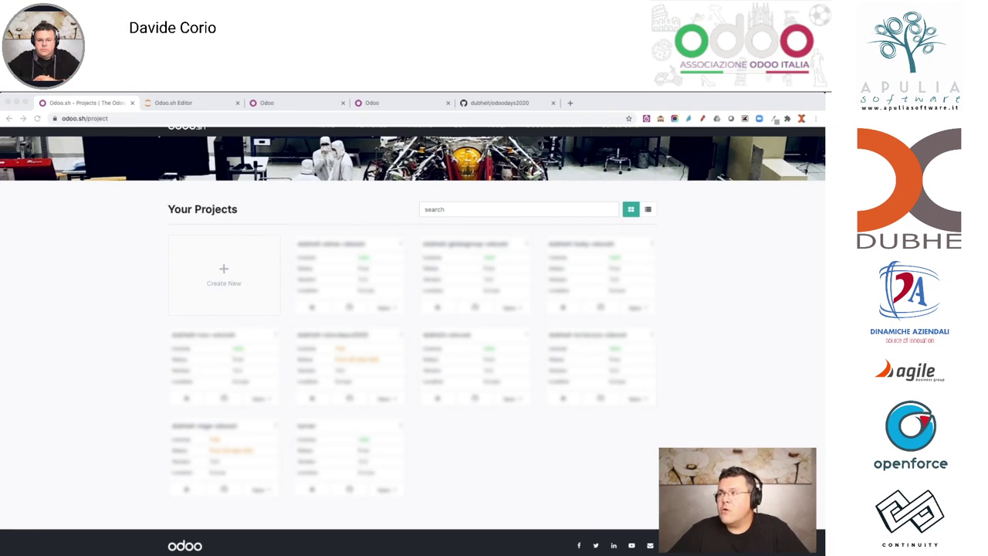
{"action": "key", "text": "super+5"}
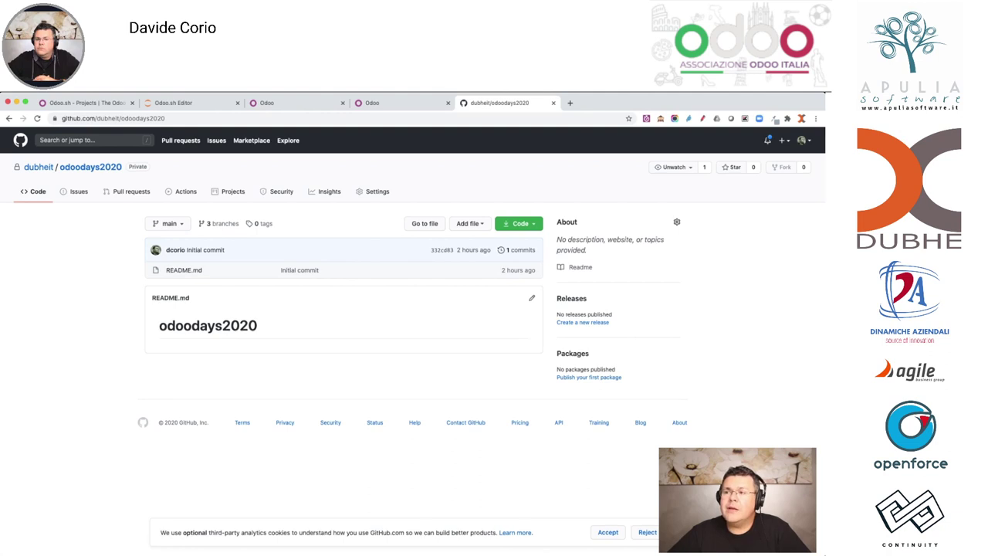
{"action": "left_click", "coordinate": [85, 103]}
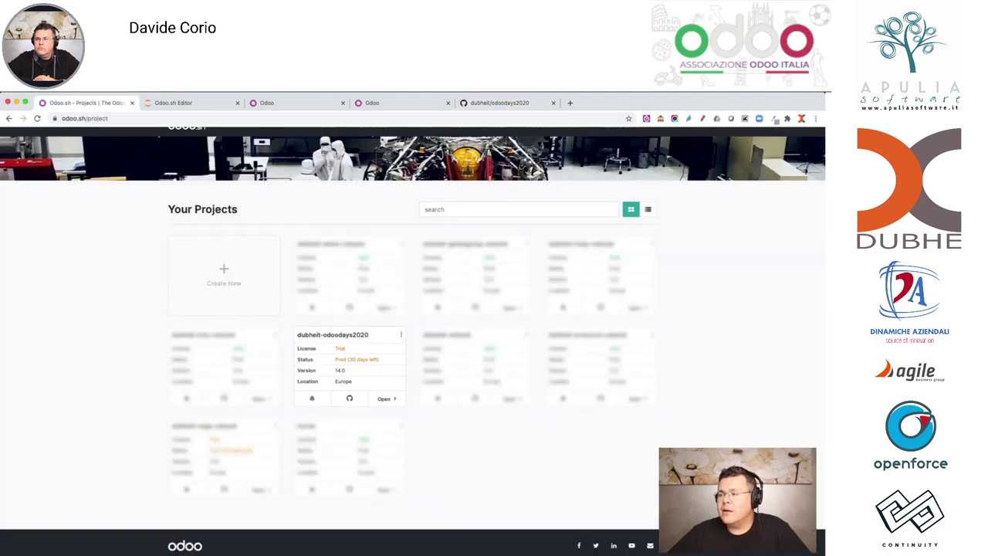
{"action": "left_click", "coordinate": [332, 334]}
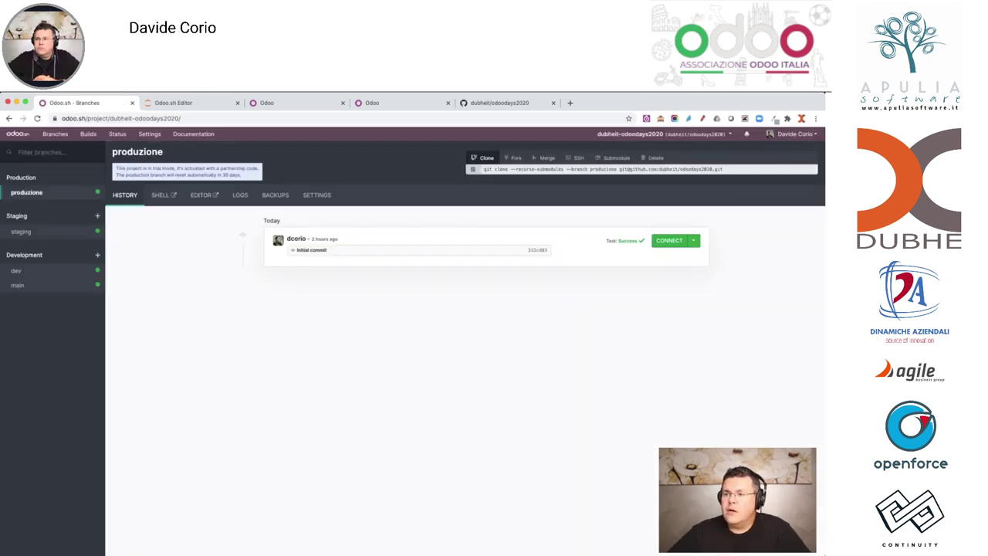
{"action": "left_click", "coordinate": [38, 230]}
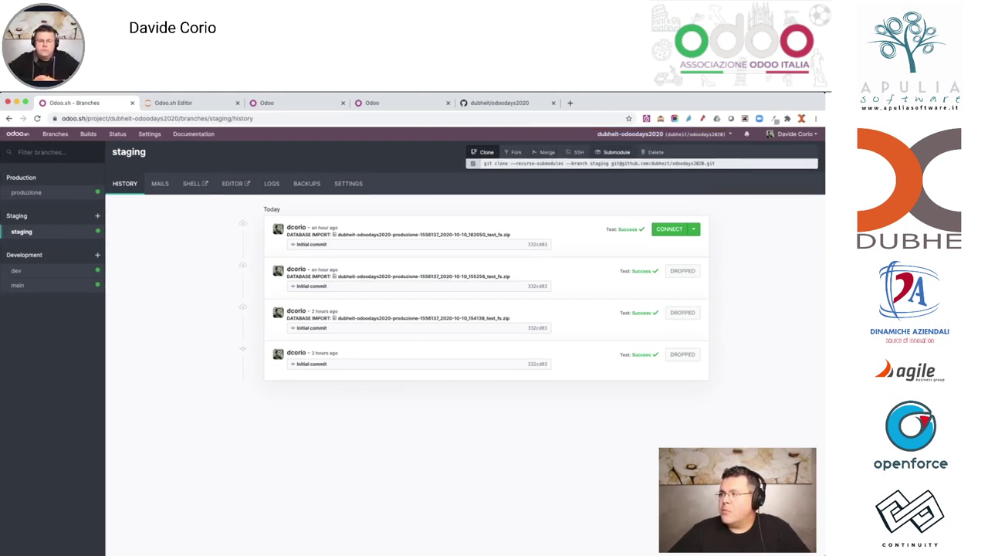
{"action": "left_click", "coordinate": [615, 152]}
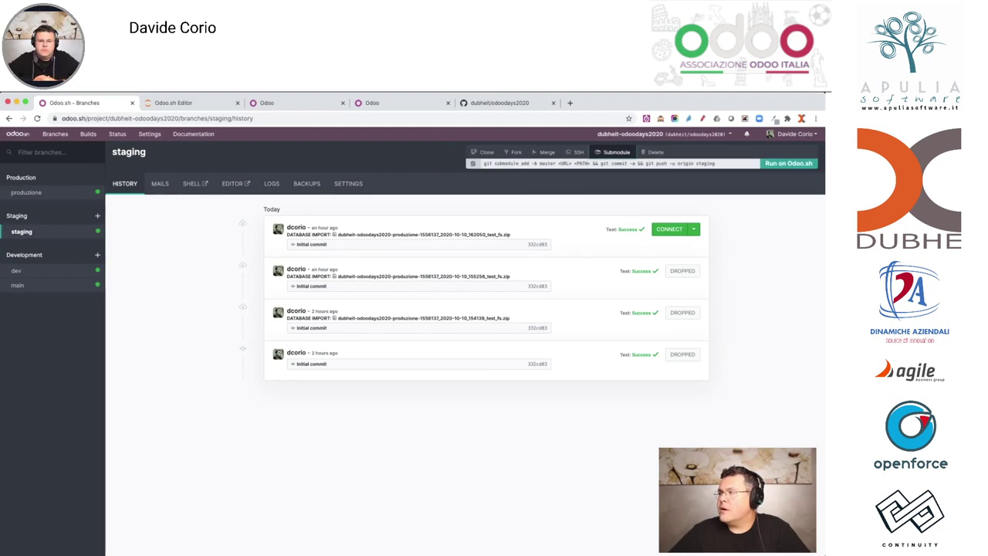
{"action": "left_click", "coordinate": [788, 163]}
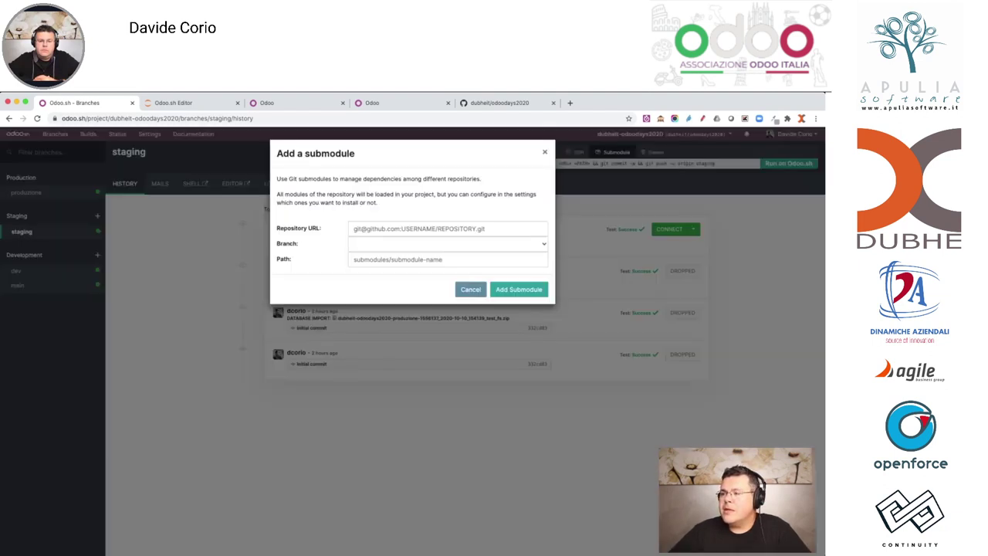
{"action": "left_click", "coordinate": [447, 229]}
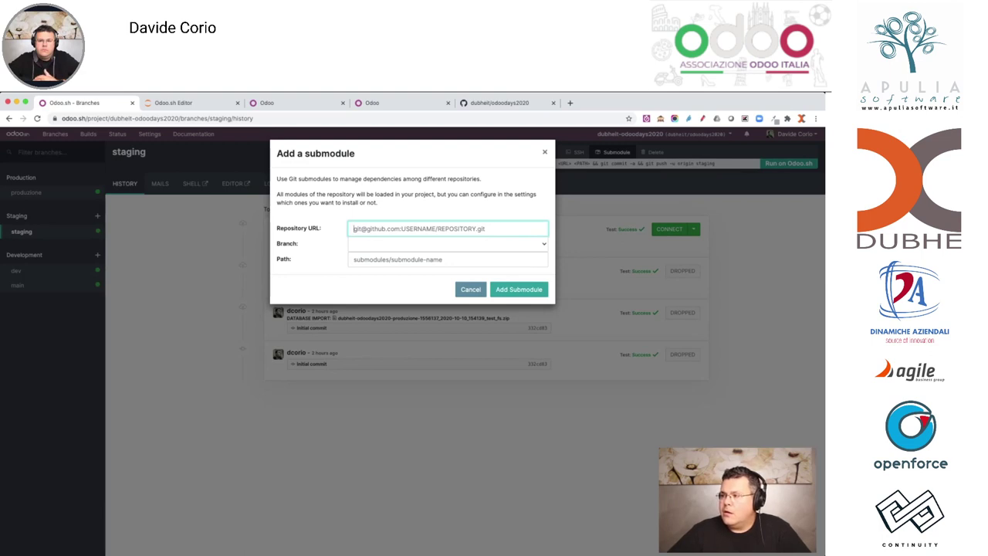
{"action": "key", "text": "super+v"}
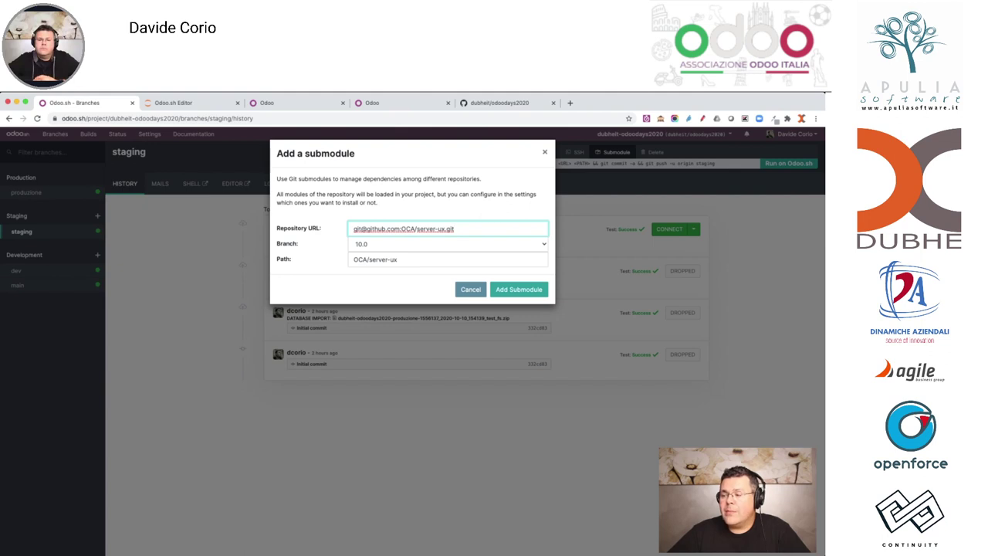
{"action": "left_click", "coordinate": [448, 243]}
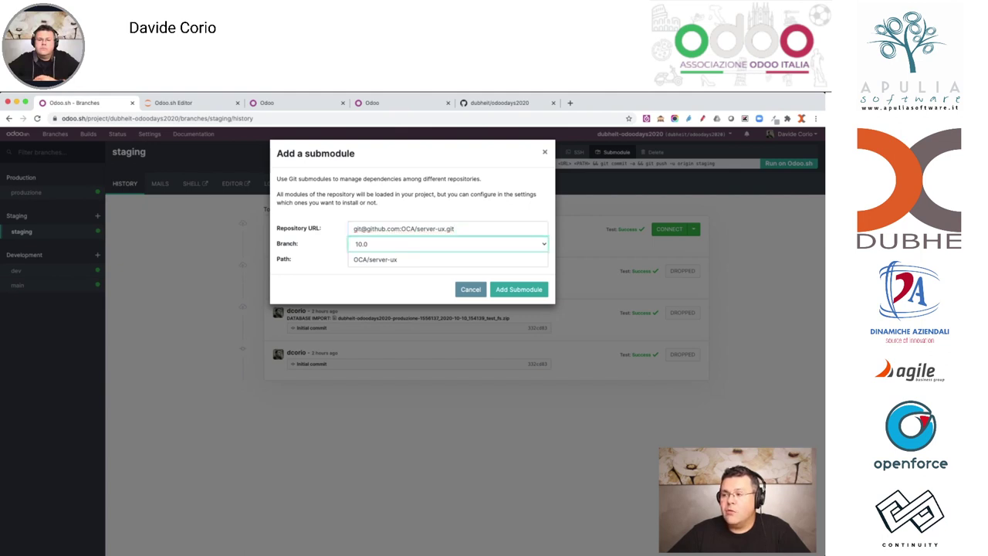
{"action": "type", "text": "14"}
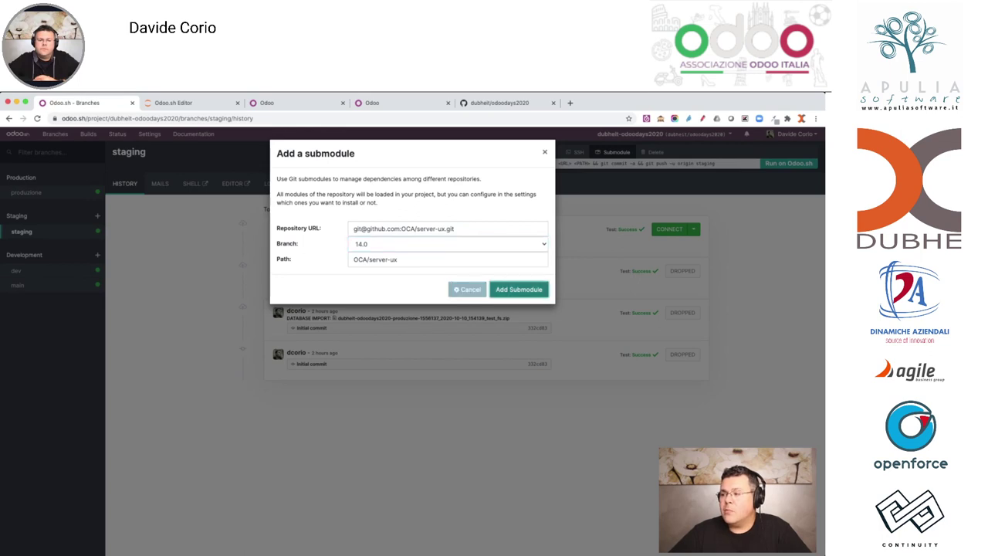
{"action": "left_click", "coordinate": [519, 288]}
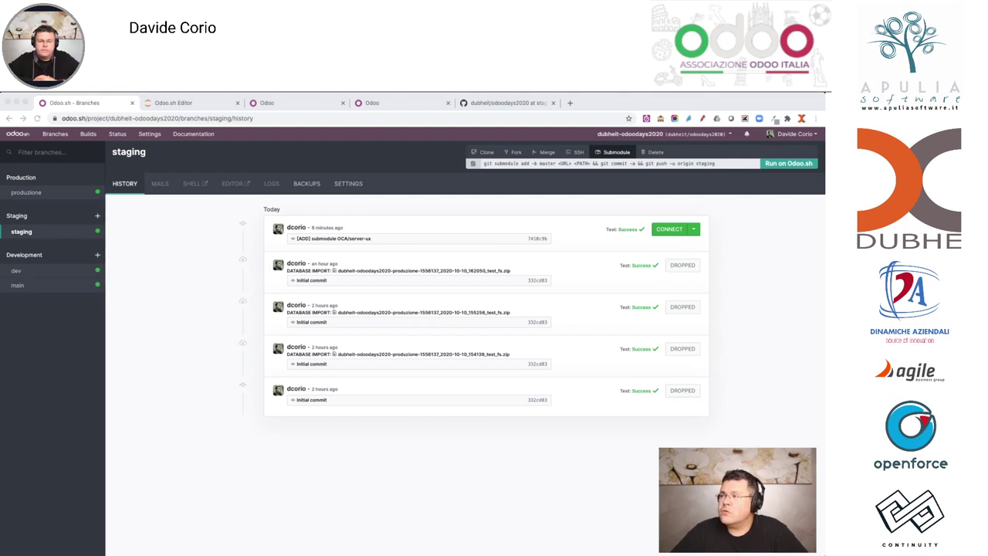
Switch to the GitHub repository's staging branch and open its OCA folder.
{"action": "key", "text": "super+5"}
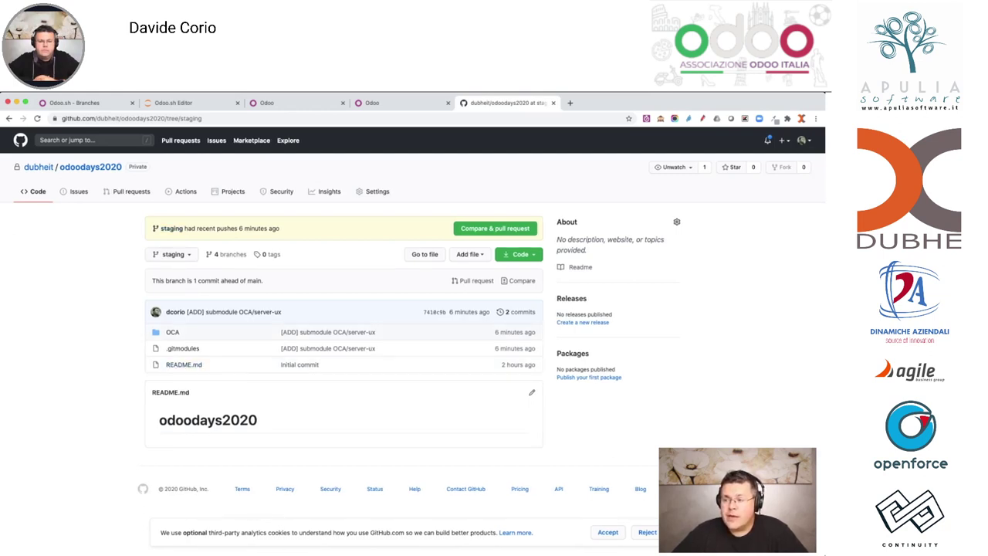
{"action": "left_click", "coordinate": [172, 332]}
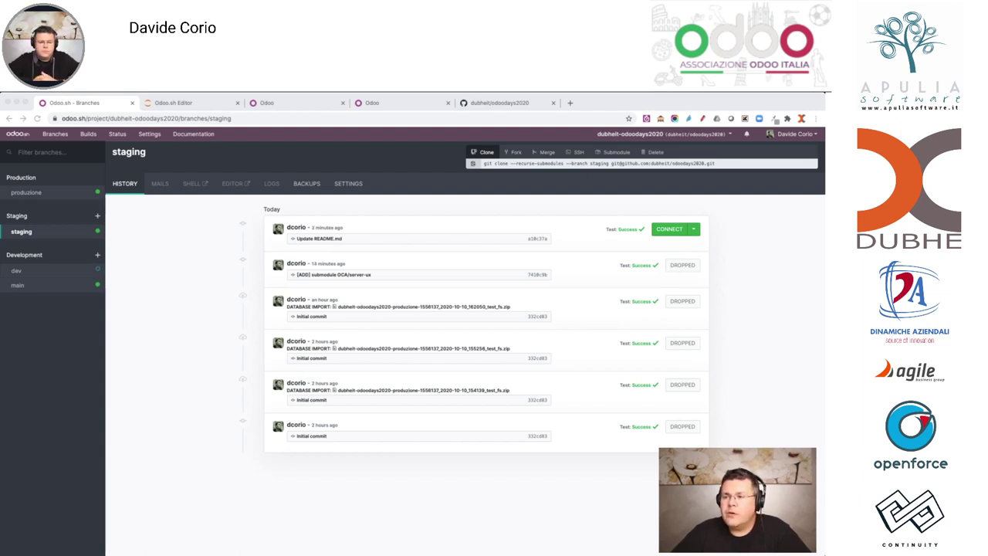
Merge the dev branch into staging using the Rebase and Merge option.
{"action": "left_click", "coordinate": [16, 270]}
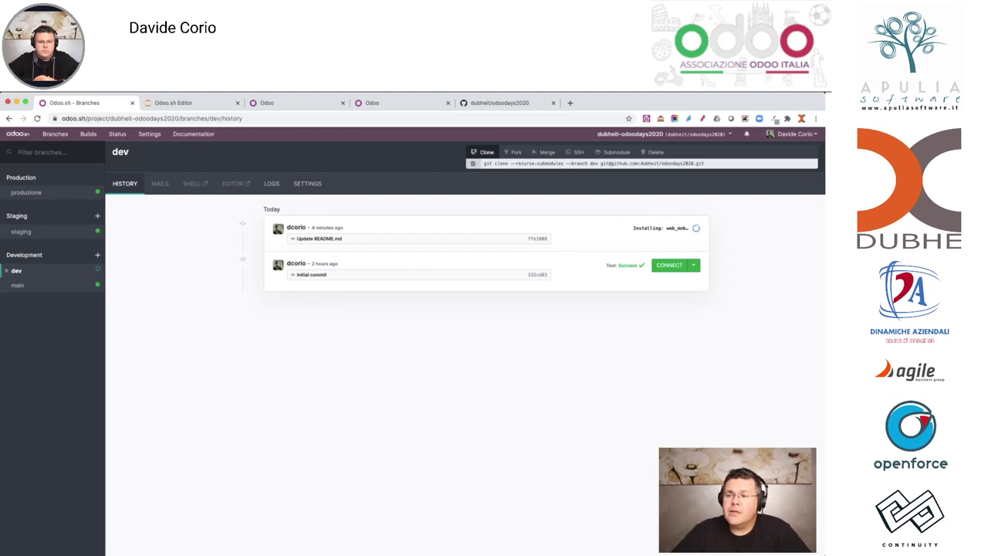
{"action": "left_click_drag", "start_coordinate": [17, 270], "coordinate": [58, 233]}
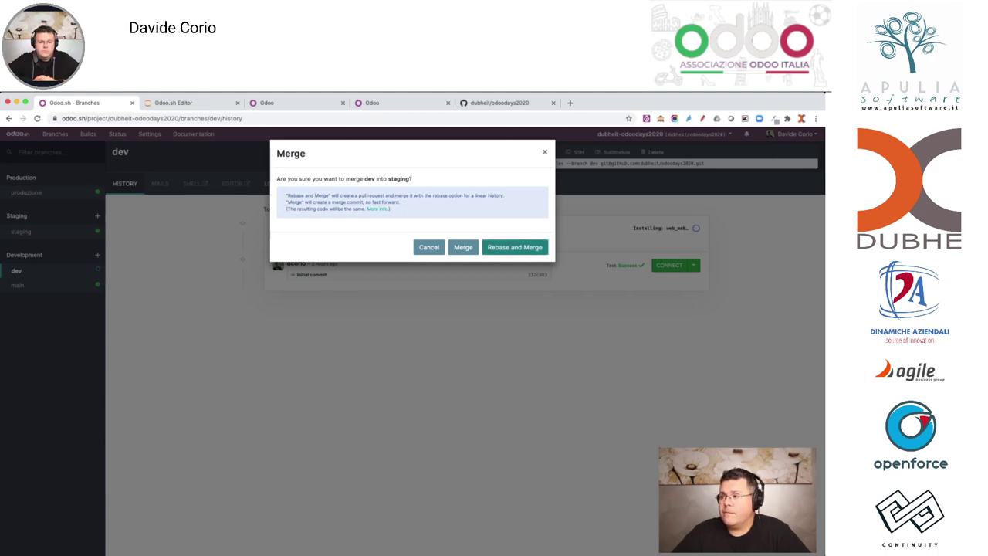
{"action": "left_click", "coordinate": [514, 247]}
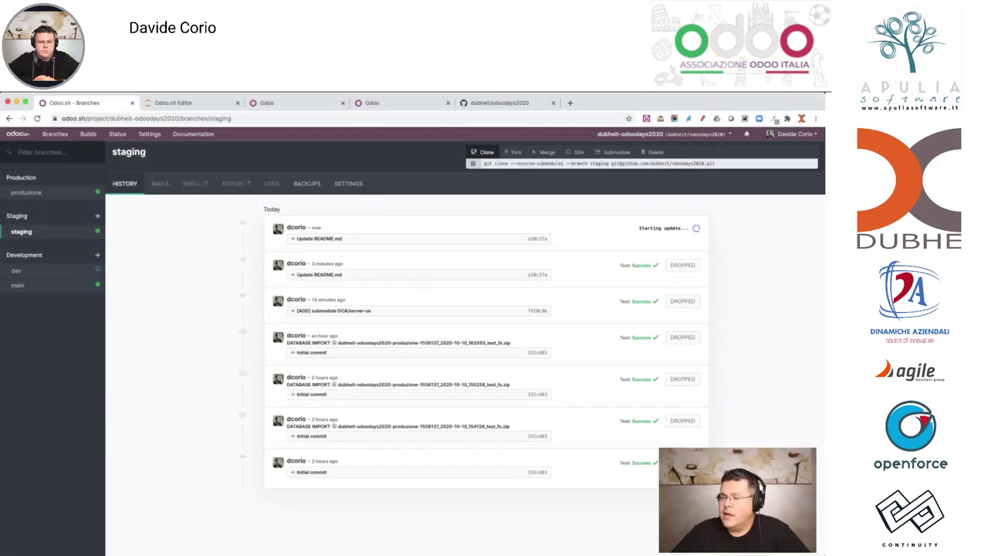